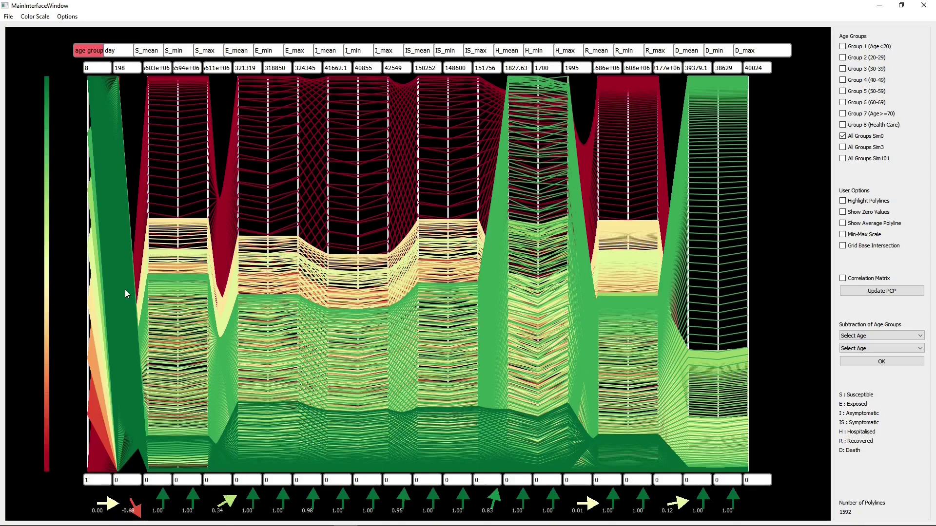
# Examine the positive and negative polyline slopes with the lens at several axis gaps, from day–S_mean across to the D axes.
pyautogui.moveTo(124, 293)
pyautogui.mouseDown()
pyautogui.moveTo(137, 312)
pyautogui.moveTo(132, 305)
pyautogui.mouseUp()
pyautogui.moveTo(132, 296)
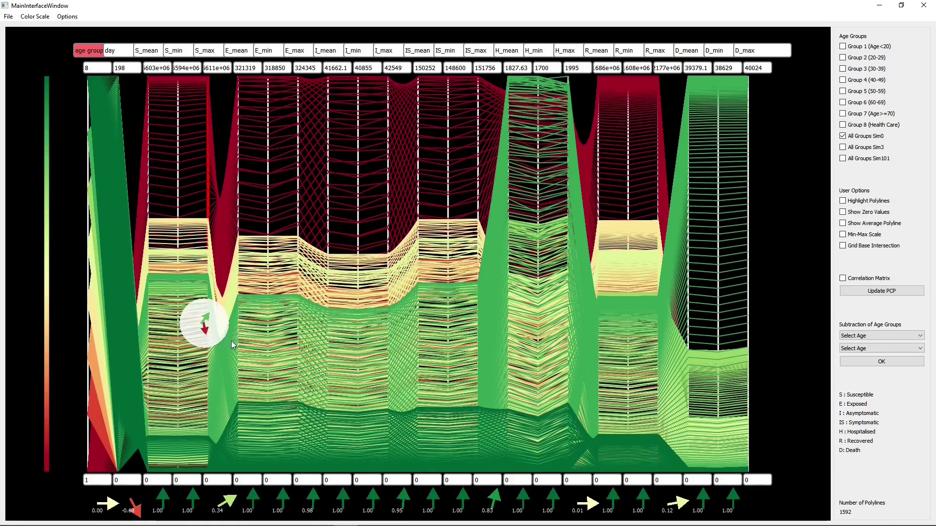
pyautogui.moveTo(229, 337)
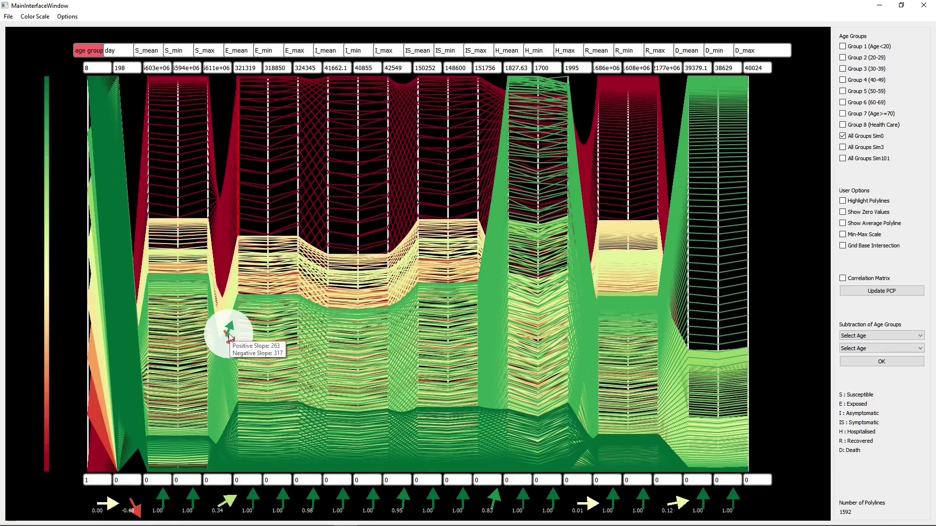
pyautogui.moveTo(478, 351)
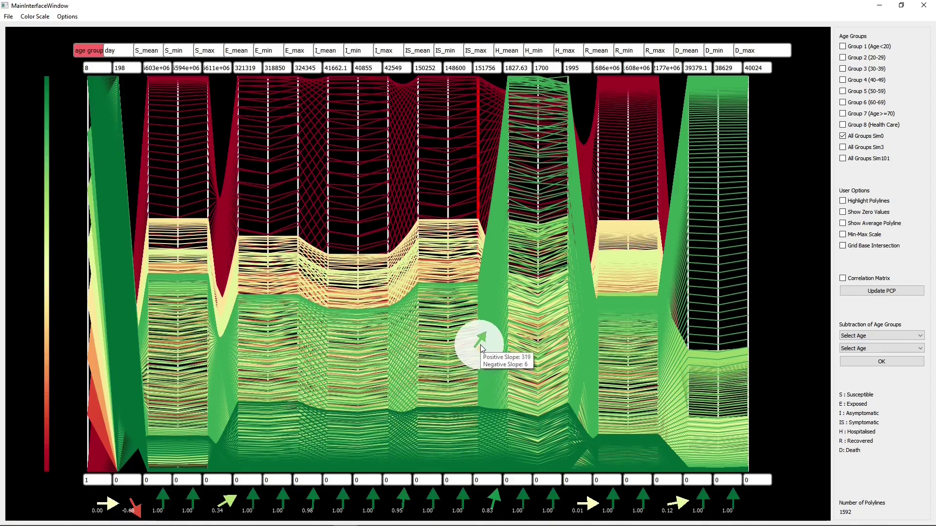
pyautogui.moveTo(491, 239)
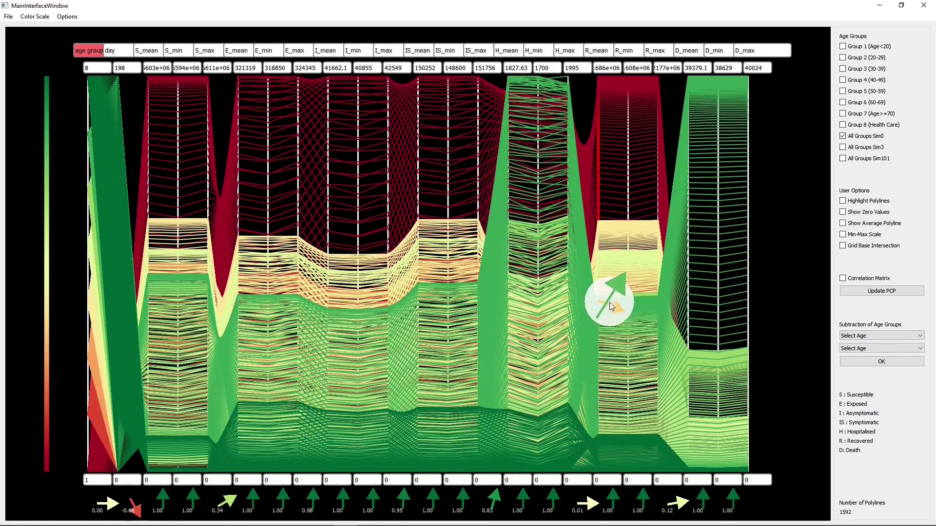
pyautogui.moveTo(705, 331)
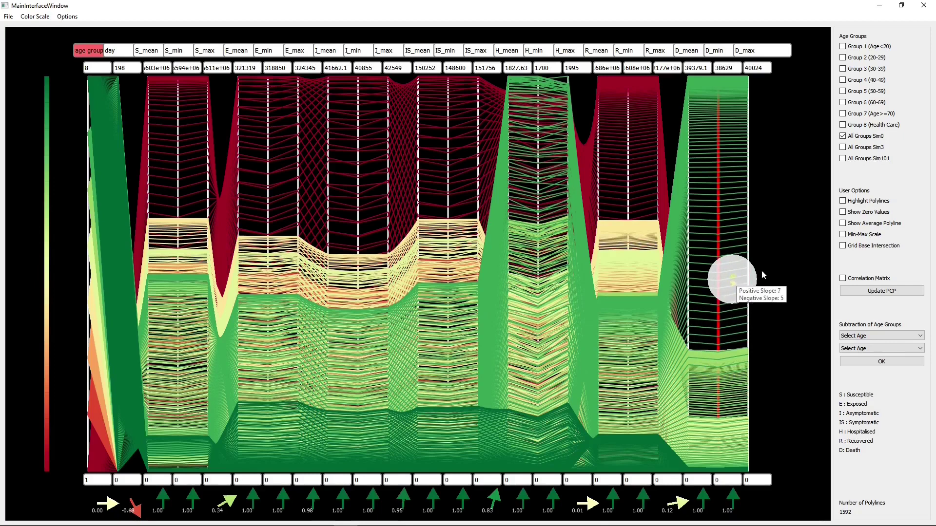
# Enable Grid Base Intersection and inspect the slopes with the lens near R_max–D_mean, S_max–E_mean and day–S_mean.
pyautogui.click(842, 246)
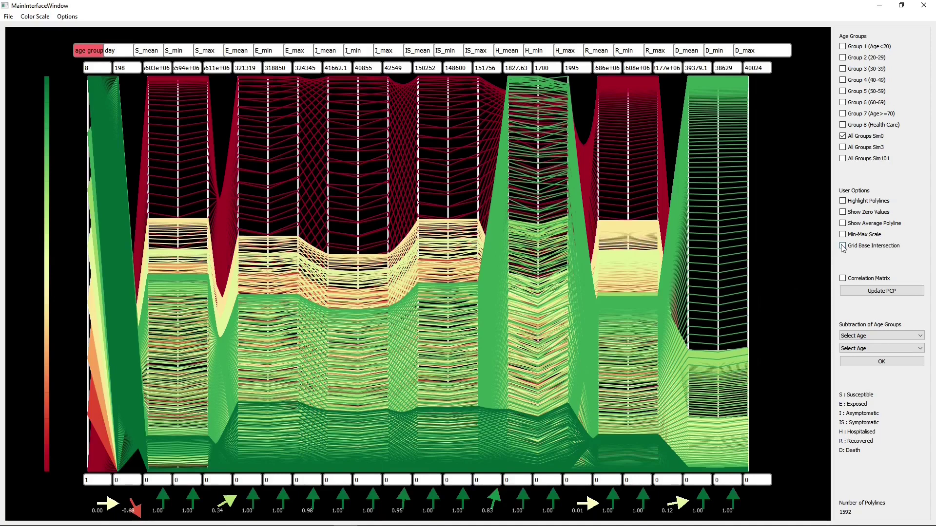
pyautogui.click(680, 268)
pyautogui.click(672, 268)
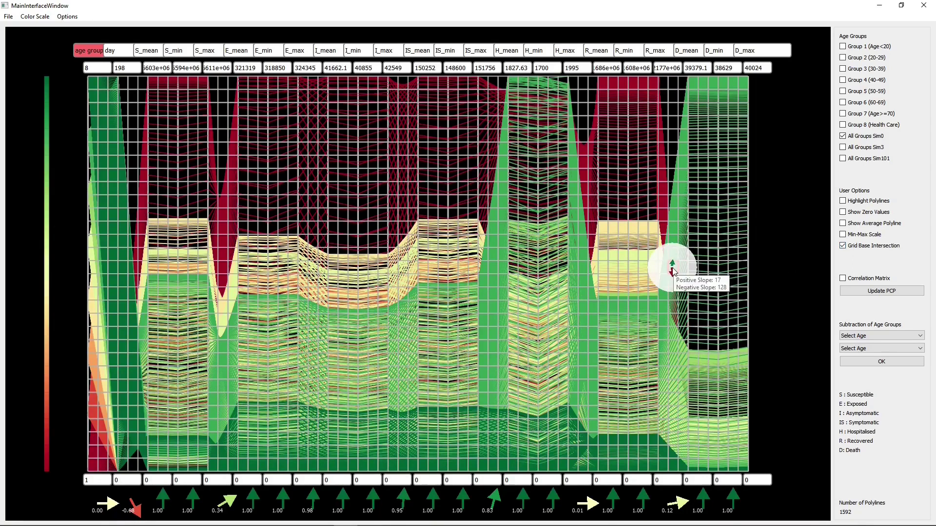
pyautogui.moveTo(672, 271)
pyautogui.mouseDown()
pyautogui.moveTo(674, 215)
pyautogui.moveTo(583, 285)
pyautogui.moveTo(540, 337)
pyautogui.moveTo(495, 365)
pyautogui.moveTo(469, 364)
pyautogui.moveTo(262, 246)
pyautogui.moveTo(225, 207)
pyautogui.mouseUp()
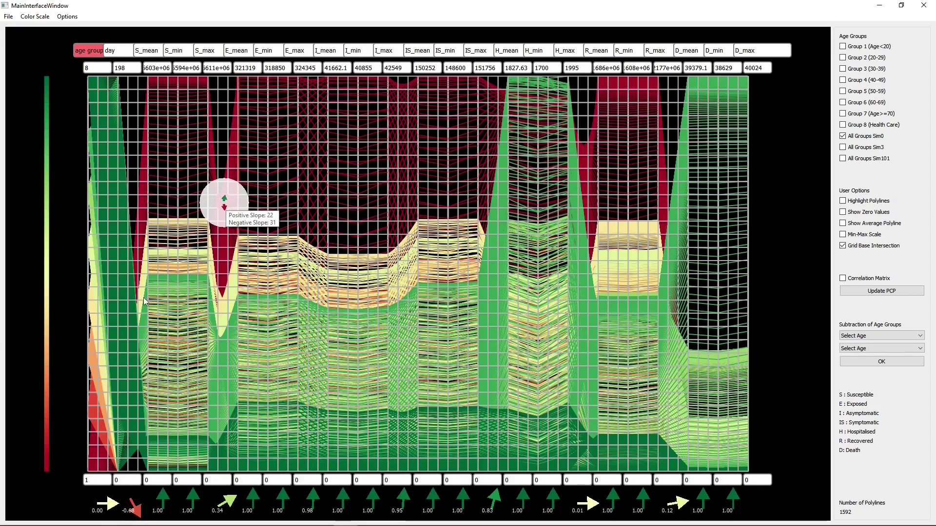
pyautogui.click(135, 305)
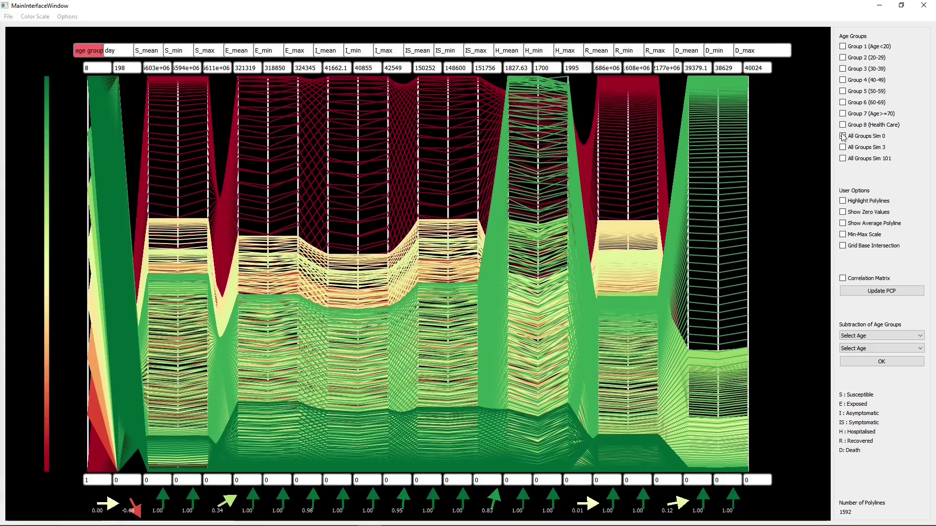
# Replace the All Groups Sim 0 polylines with those of Group 2 (20-29) and Group 6 (60-69).
pyautogui.click(842, 136)
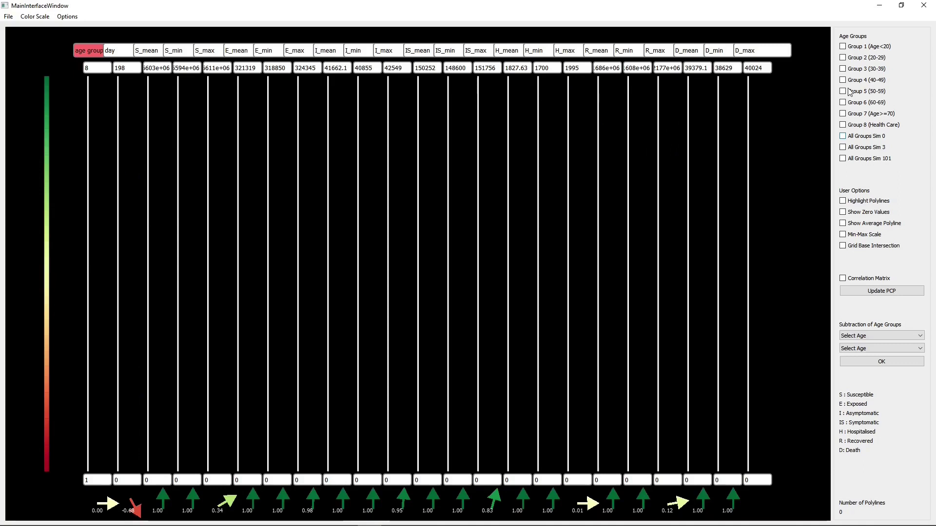
pyautogui.click(842, 57)
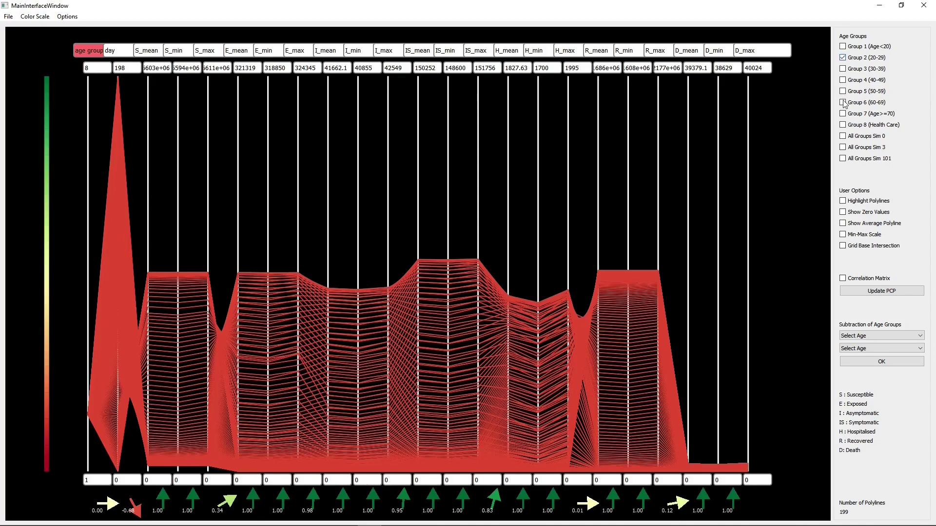
pyautogui.click(842, 102)
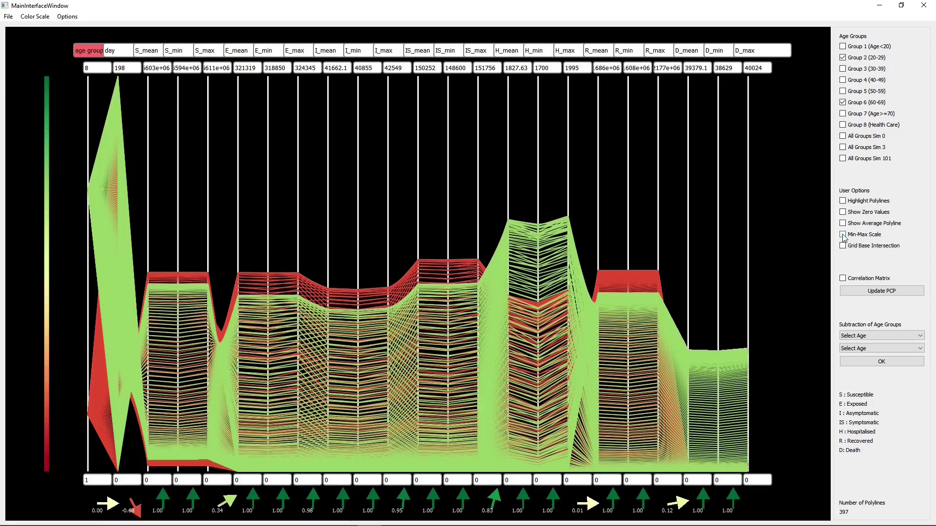
# Plot the subtraction of Groups 2 and 6 on the Min-Max Scale with Show Zero Values enabled.
pyautogui.click(842, 235)
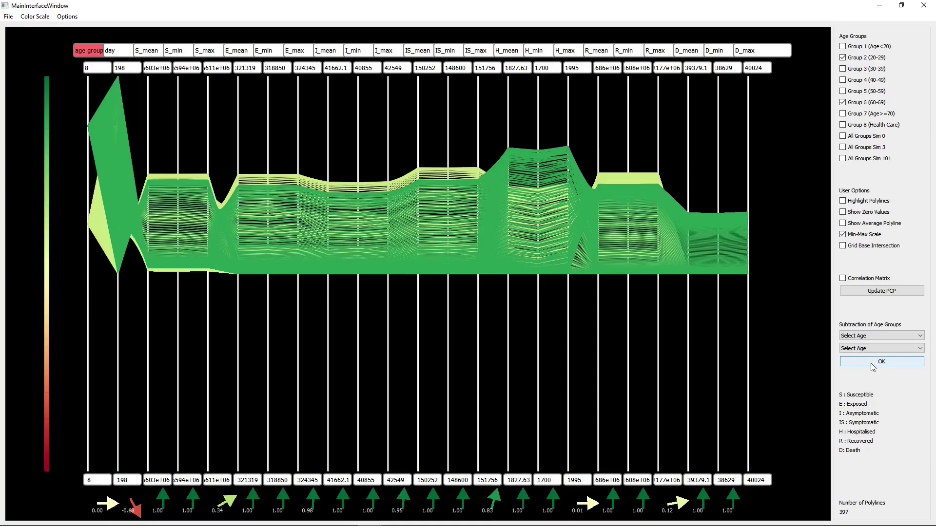
pyautogui.click(872, 366)
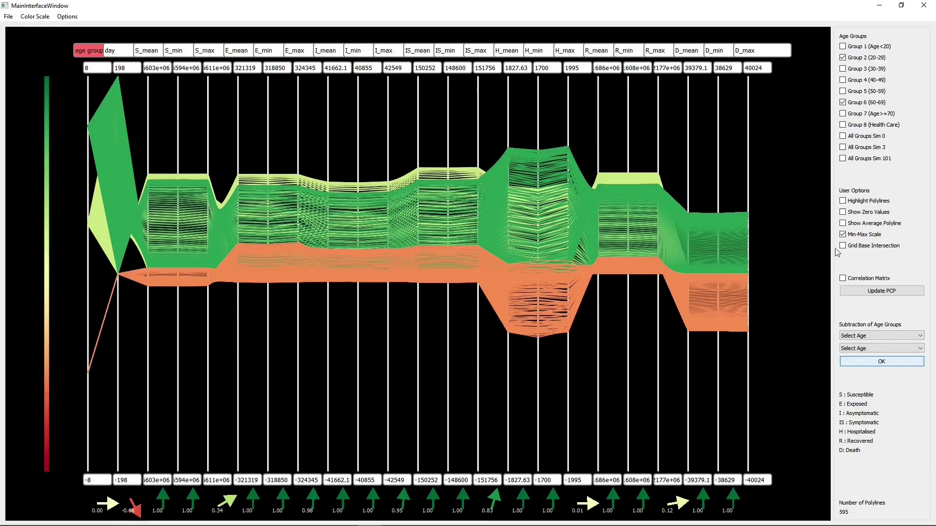
pyautogui.click(843, 212)
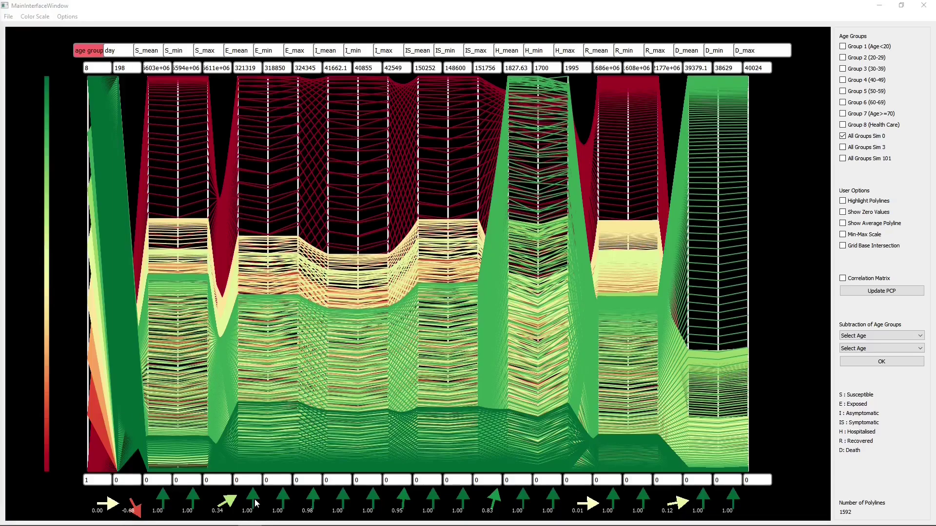
# Collapse the E_min and E_max axes onto the E_mean axis.
pyautogui.rightClick(255, 497)
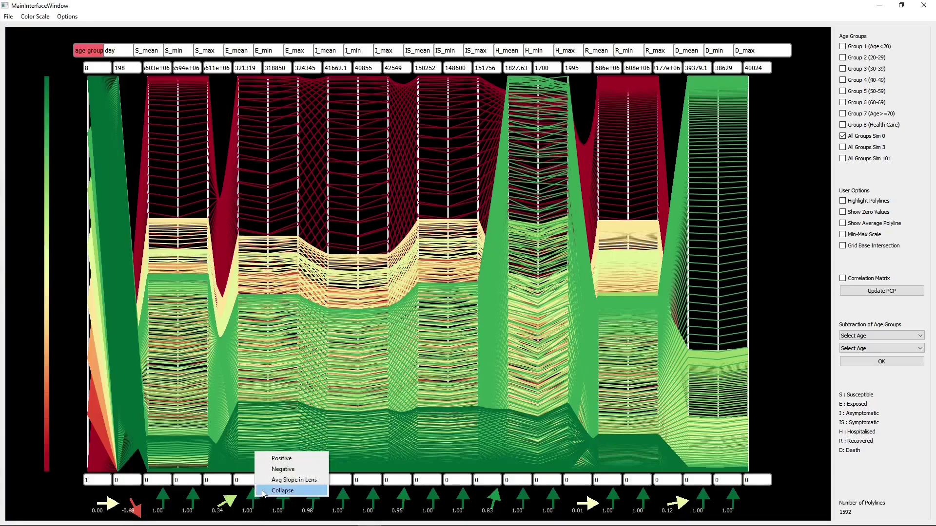
pyautogui.click(283, 490)
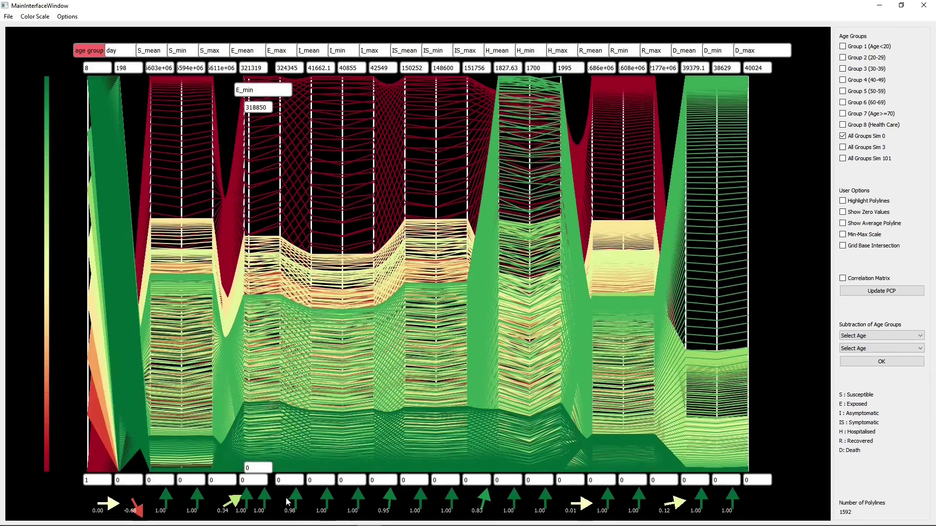
pyautogui.rightClick(266, 498)
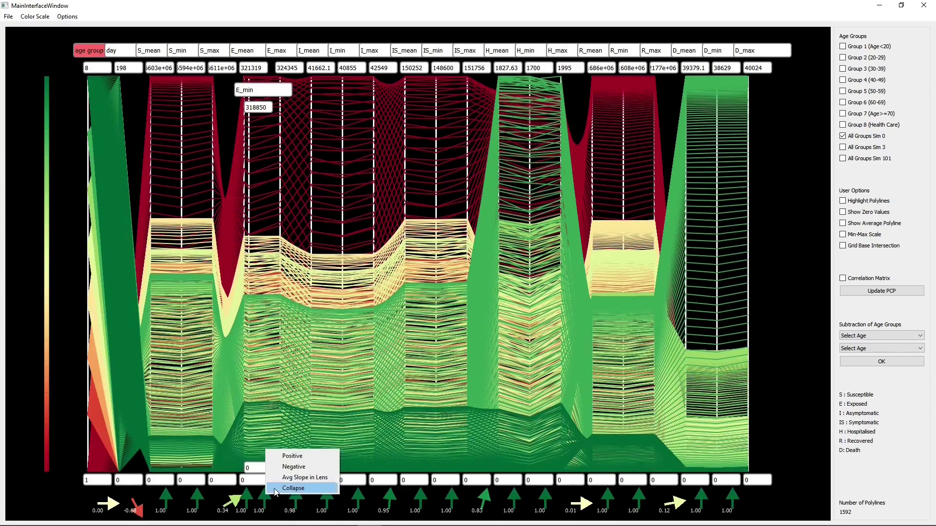
pyautogui.click(276, 490)
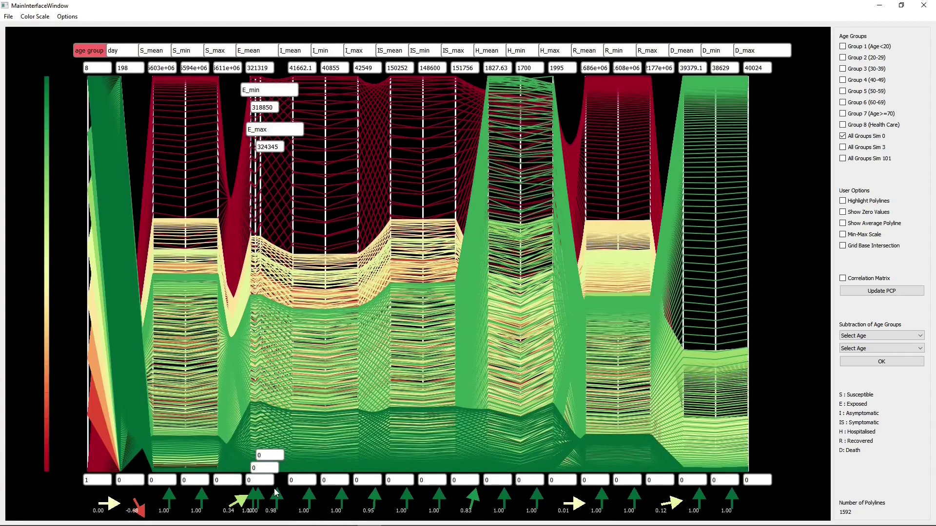
# Collapse the I_min and I_max axes onto the I_mean axis.
pyautogui.rightClick(311, 499)
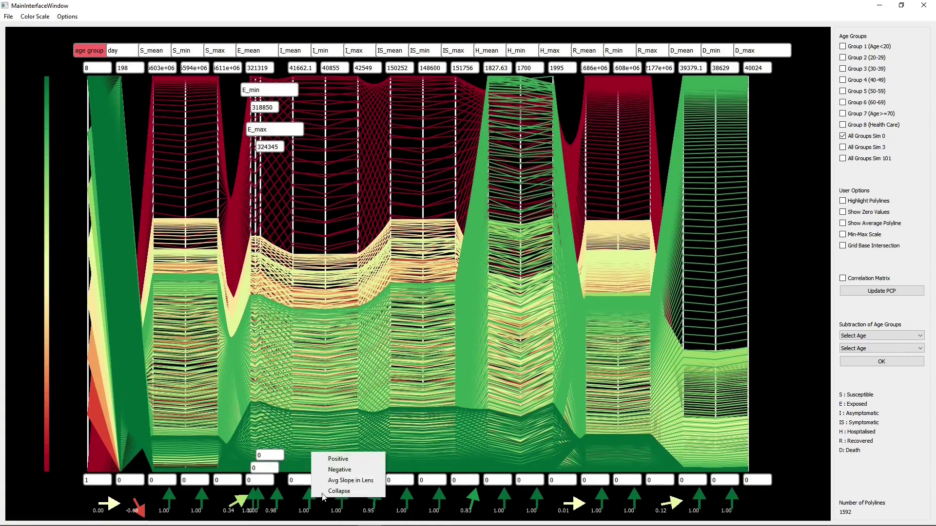
pyautogui.click(324, 494)
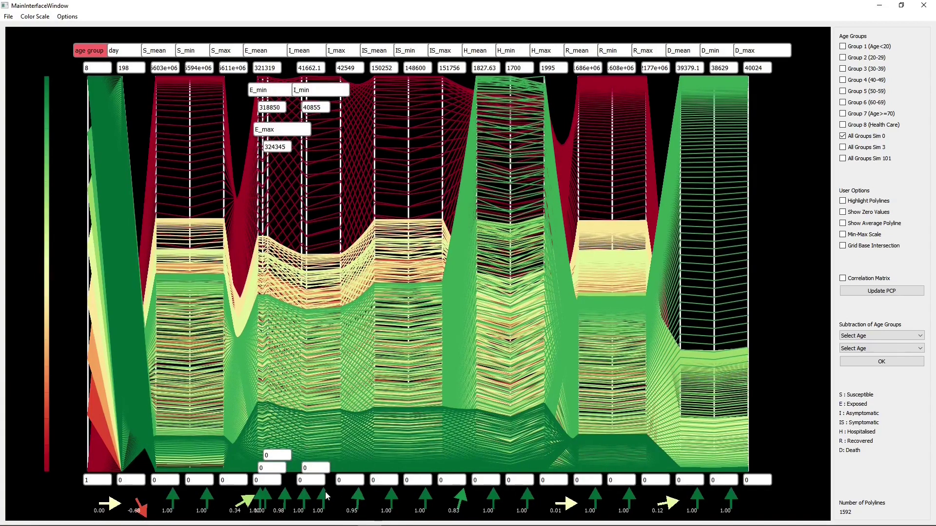
pyautogui.rightClick(322, 495)
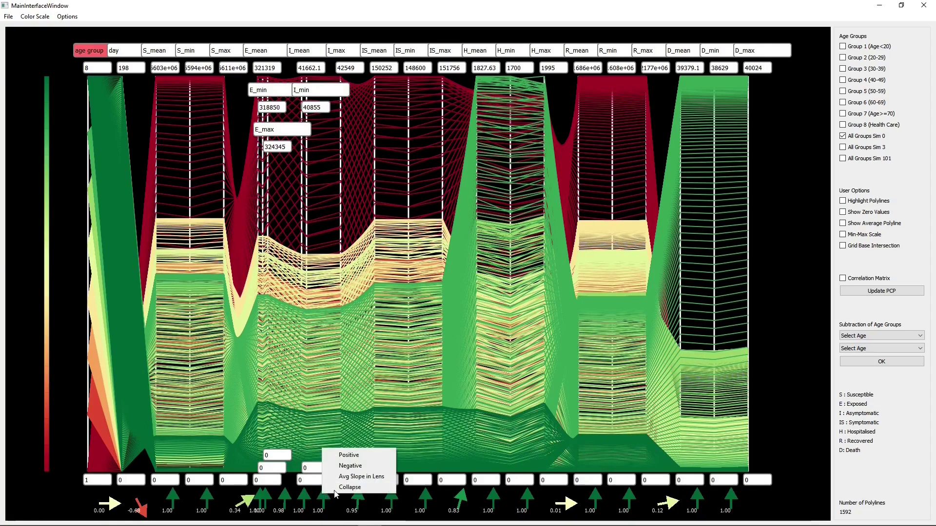
pyautogui.click(335, 493)
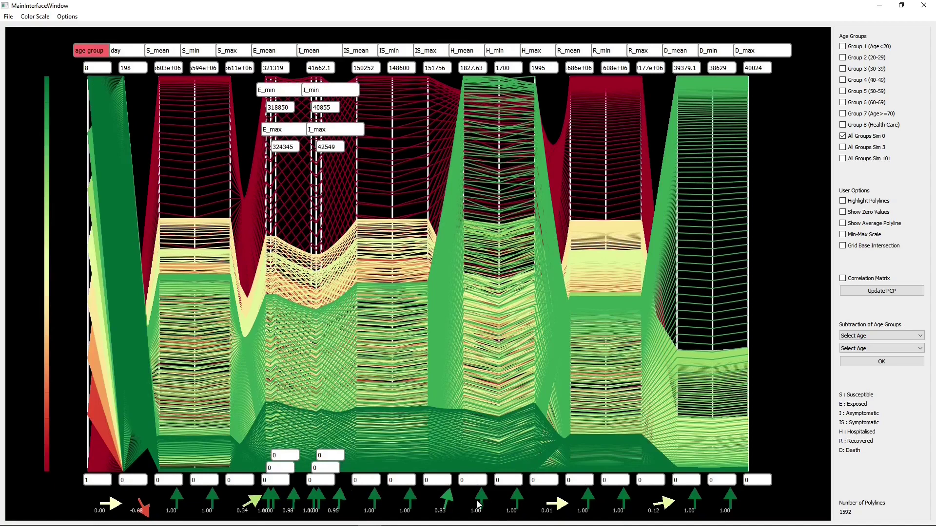
# Collapse the H_min and H_max axes onto the H_mean axis.
pyautogui.rightClick(482, 496)
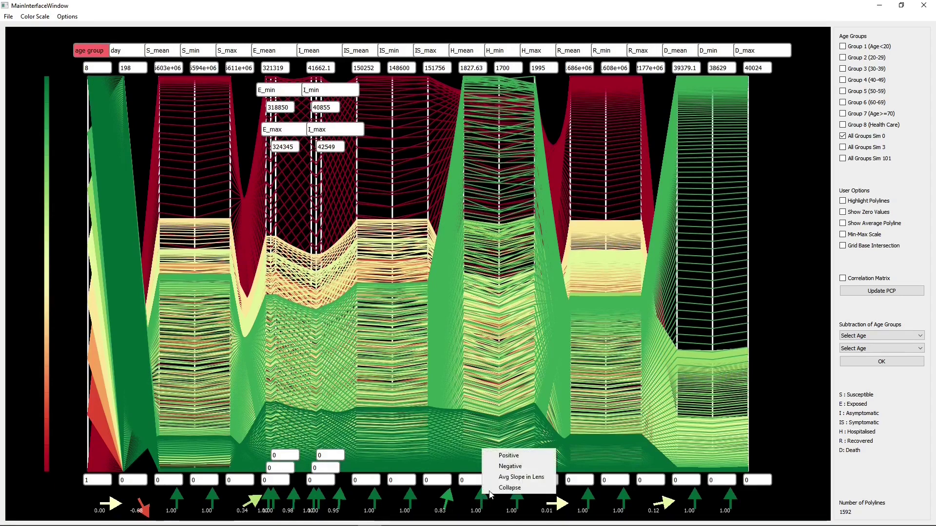
pyautogui.click(496, 490)
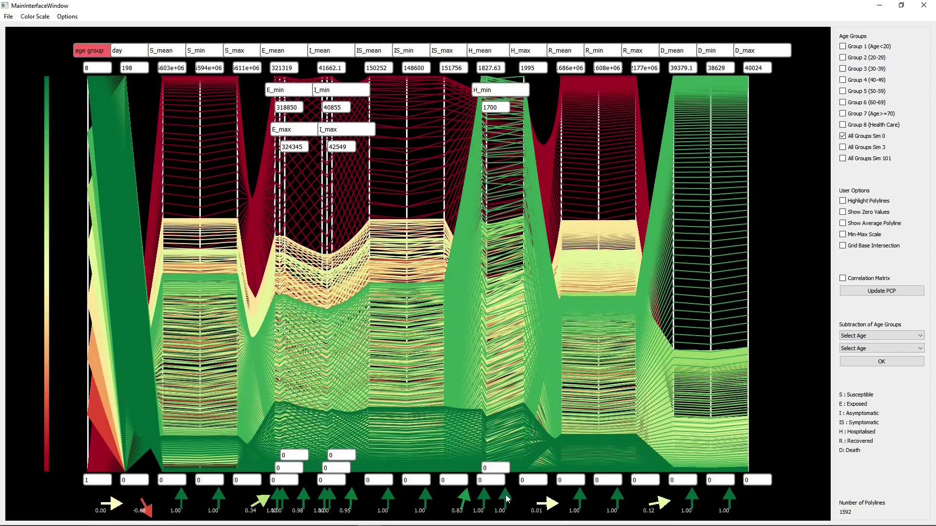
pyautogui.rightClick(506, 496)
pyautogui.click(518, 490)
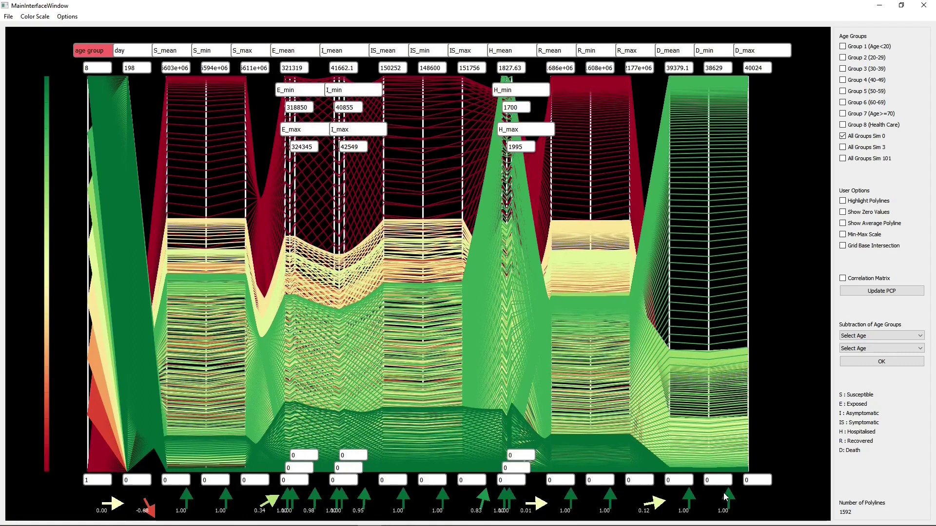
# Collapse the D_max axis onto D_min, and then collapse the remaining gap between the D axes.
pyautogui.rightClick(729, 496)
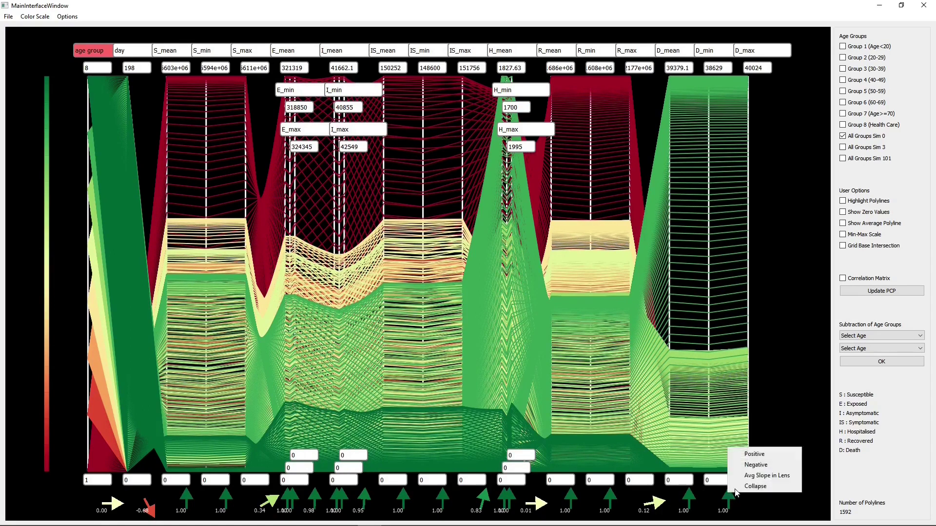
pyautogui.click(735, 488)
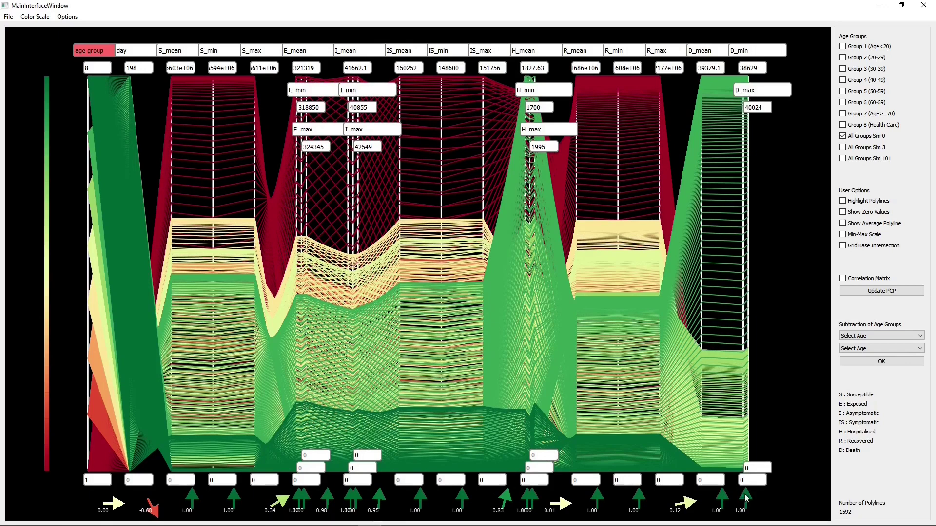
pyautogui.rightClick(745, 497)
pyautogui.click(764, 488)
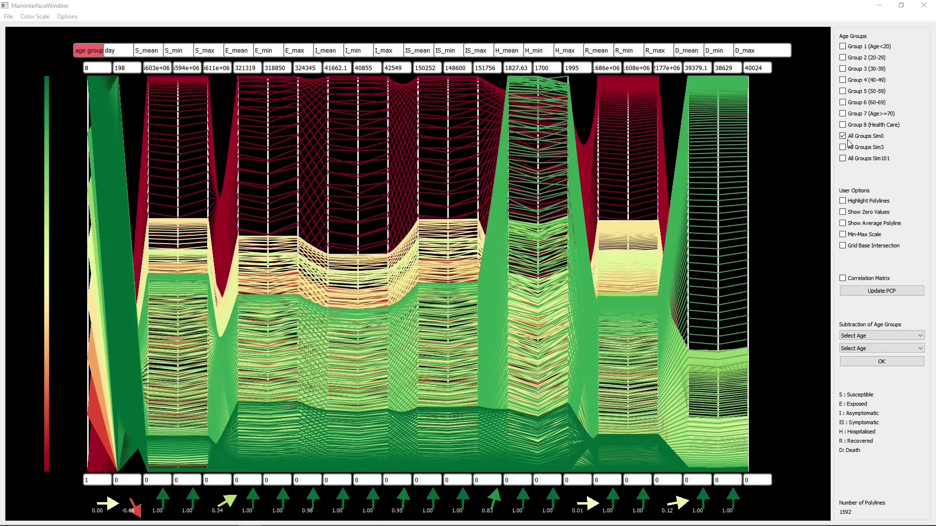
# Hide All Groups Sim0 and show only Group 1 (Age<20) and Group 7 (Age>=70).
pyautogui.click(842, 136)
pyautogui.click(842, 136)
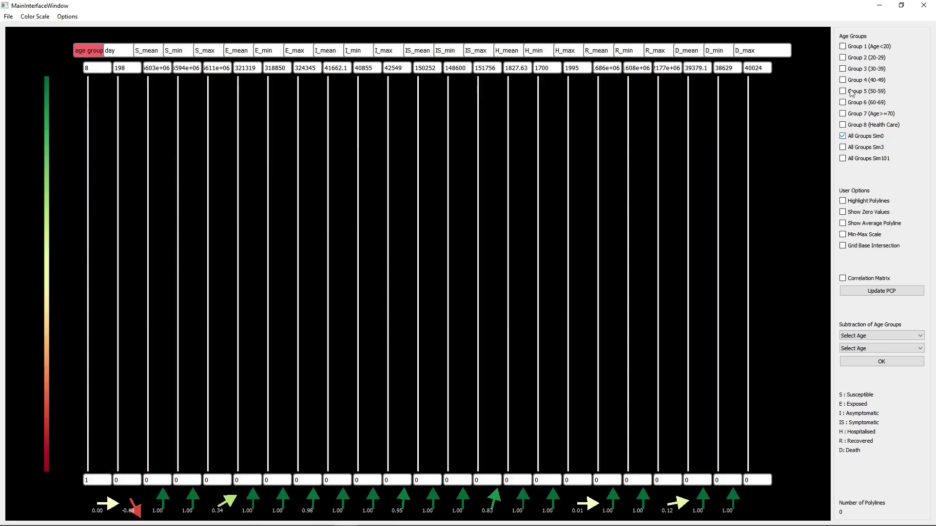
pyautogui.click(843, 47)
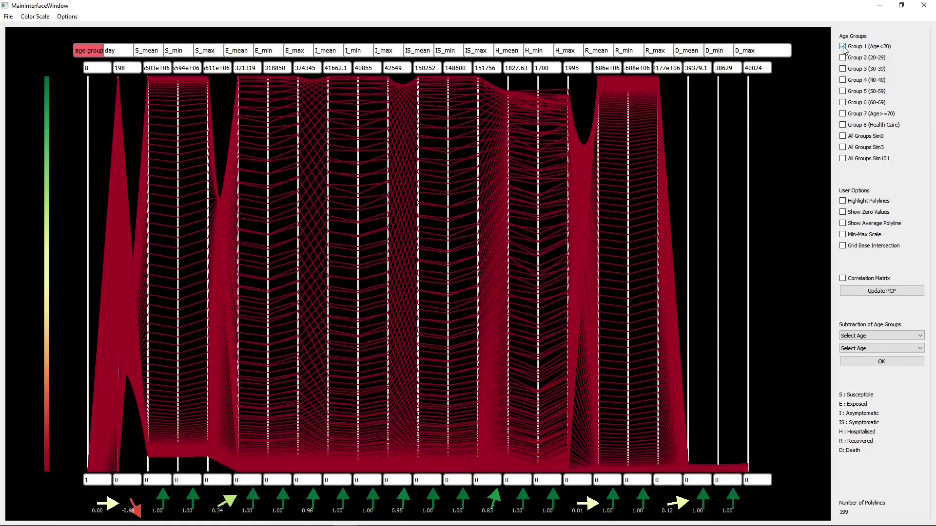
pyautogui.click(843, 114)
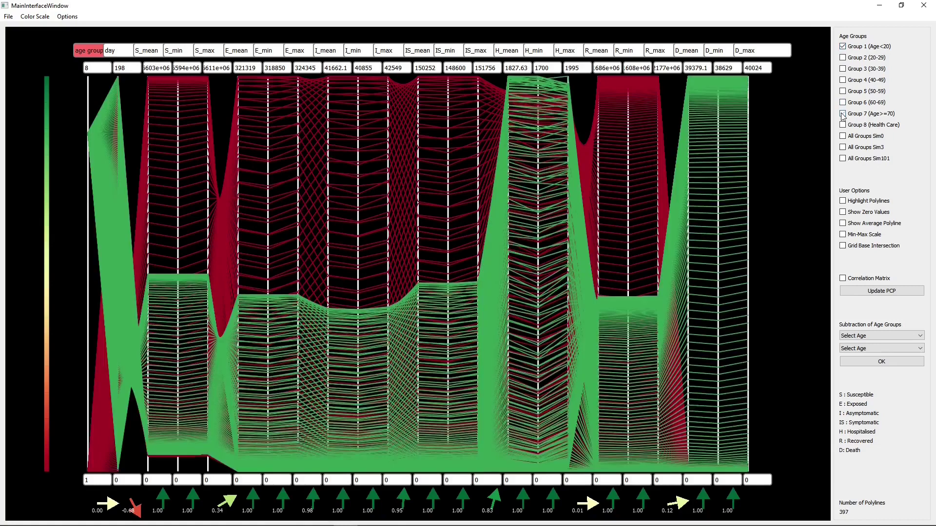
# Enable Min-Max Scale and Show Zero Values, and subtract the displayed Group 1 and Group 7 data.
pyautogui.click(842, 235)
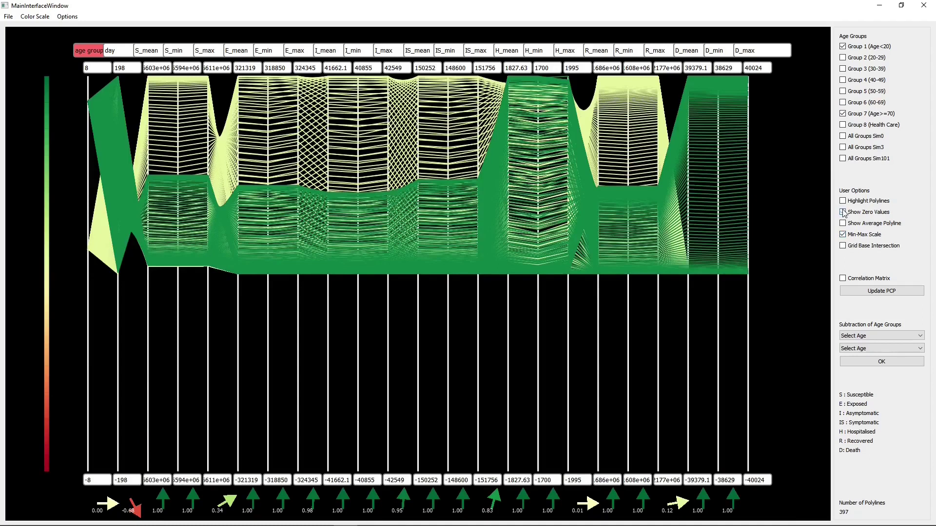
pyautogui.click(842, 213)
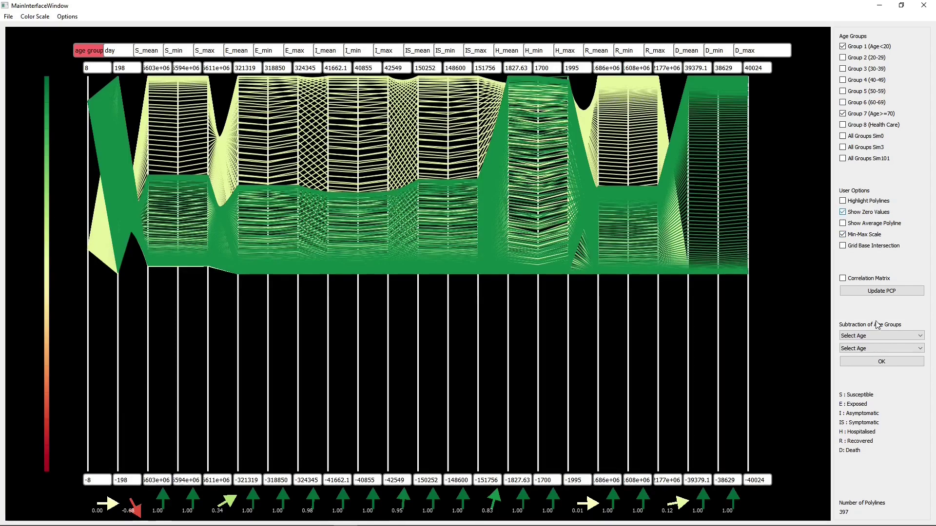
pyautogui.click(886, 363)
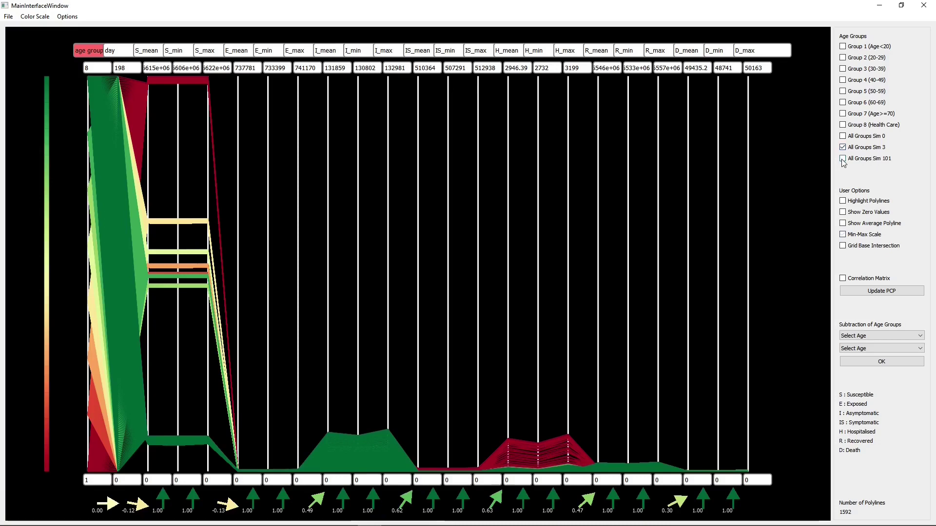
# Display All Groups Sim 101 alongside Sim 3 and subtract the two with Min-Max Scale and Show Zero Values enabled.
pyautogui.click(842, 159)
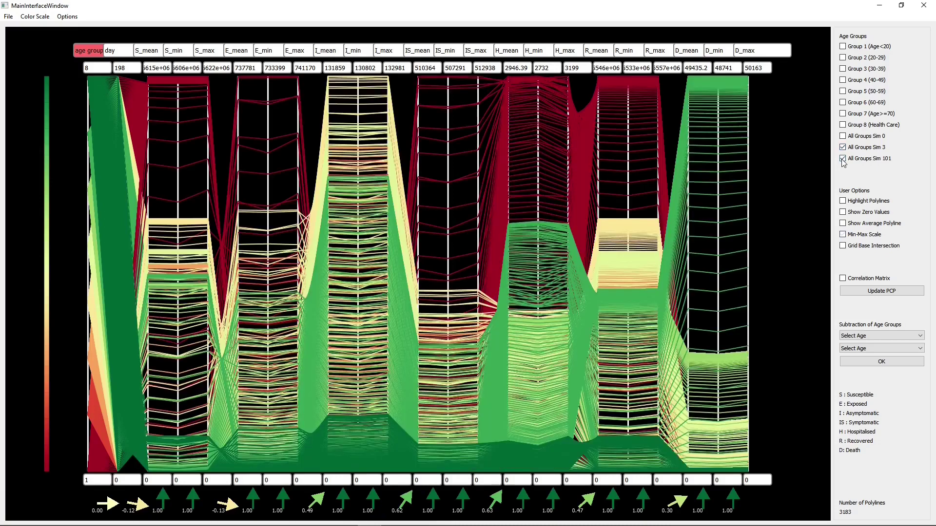
pyautogui.click(842, 235)
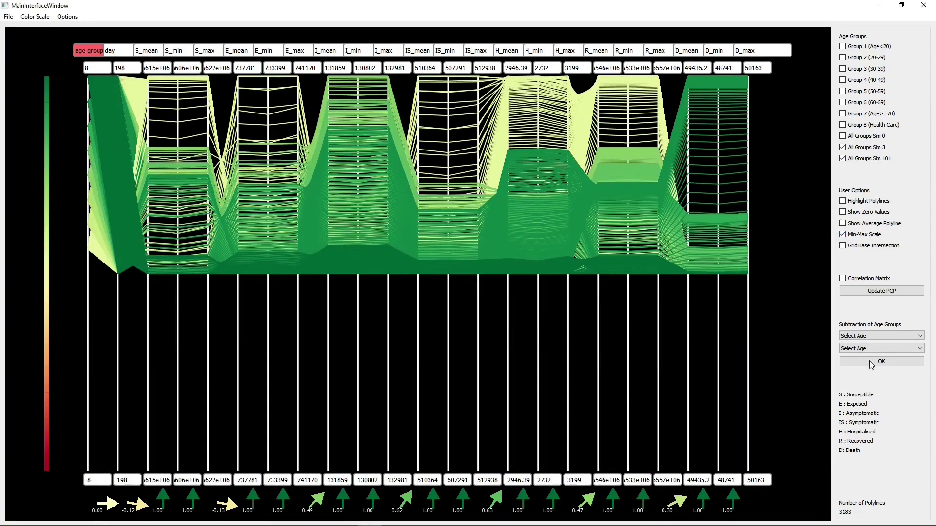
pyautogui.click(842, 213)
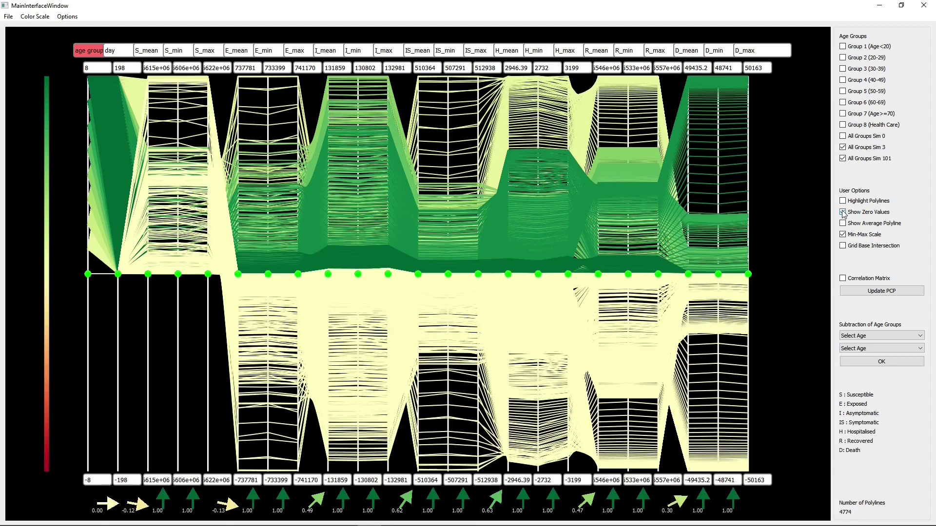
pyautogui.click(690, 104)
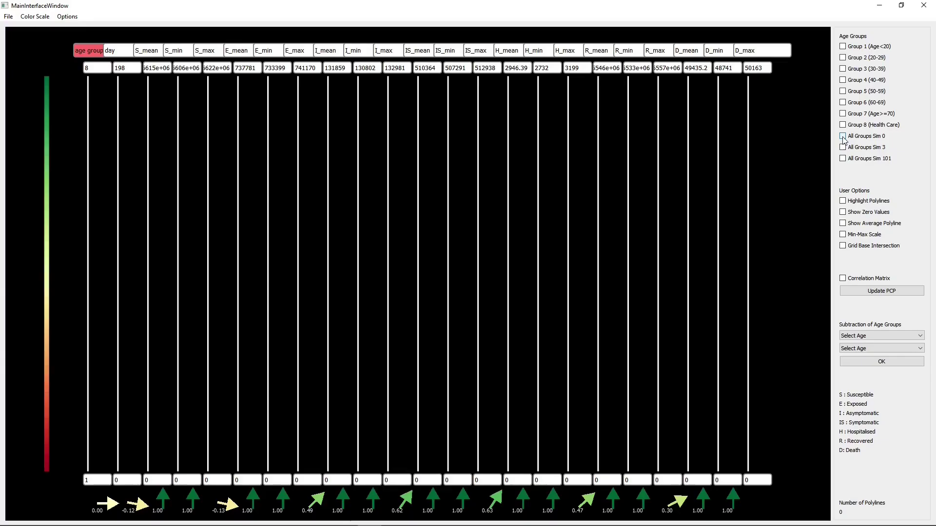
# Display All Groups Sim 0 and collapse the D_max and D_min axes onto the D_mean axis.
pyautogui.click(843, 137)
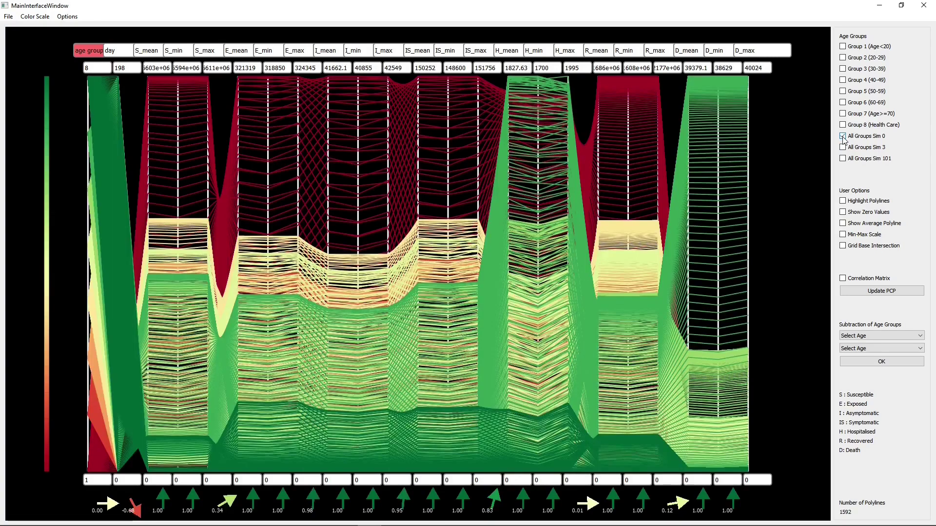
pyautogui.rightClick(733, 496)
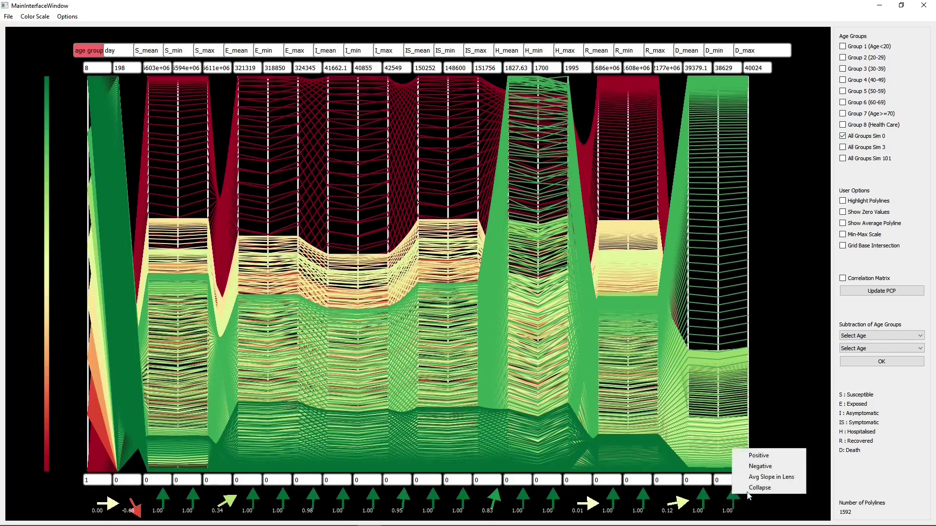
pyautogui.click(753, 488)
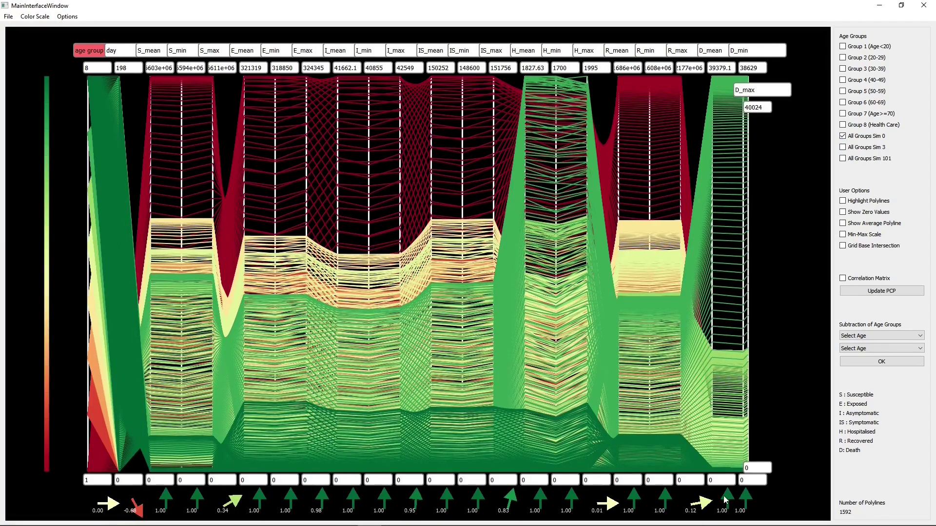
pyautogui.rightClick(724, 499)
pyautogui.click(746, 492)
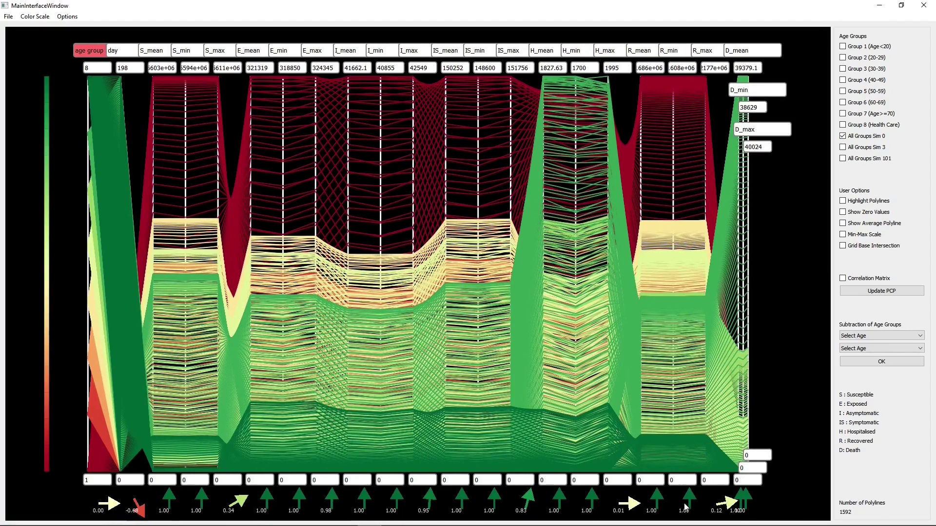
# Collapse the R_max and R_min axes onto the R_mean axis.
pyautogui.rightClick(684, 497)
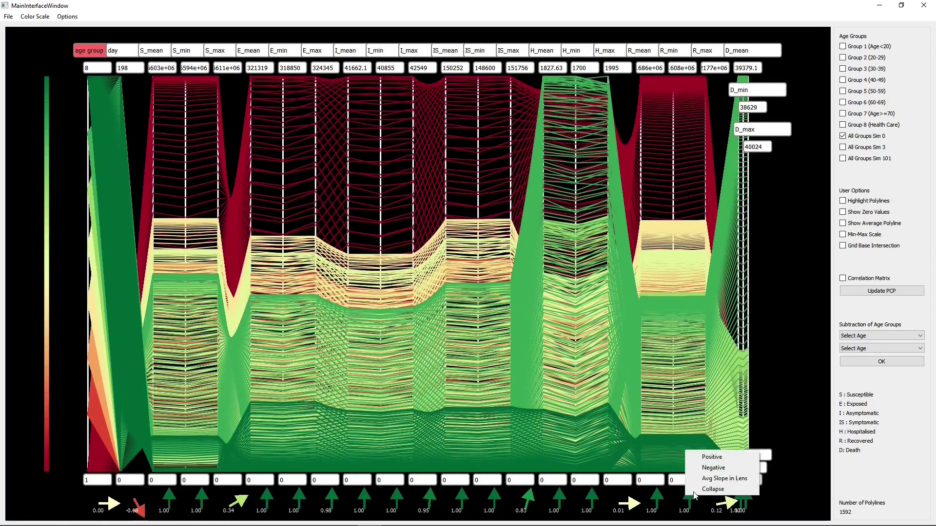
pyautogui.click(697, 493)
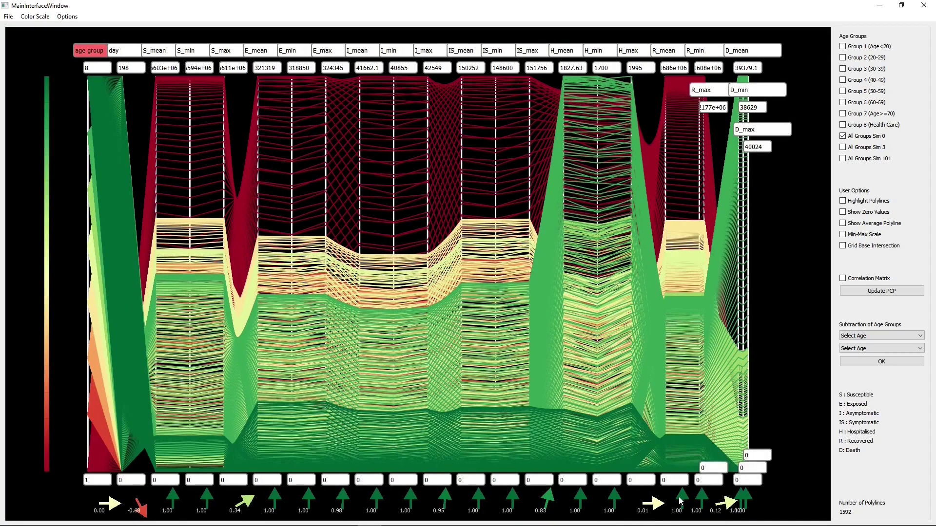
pyautogui.rightClick(696, 496)
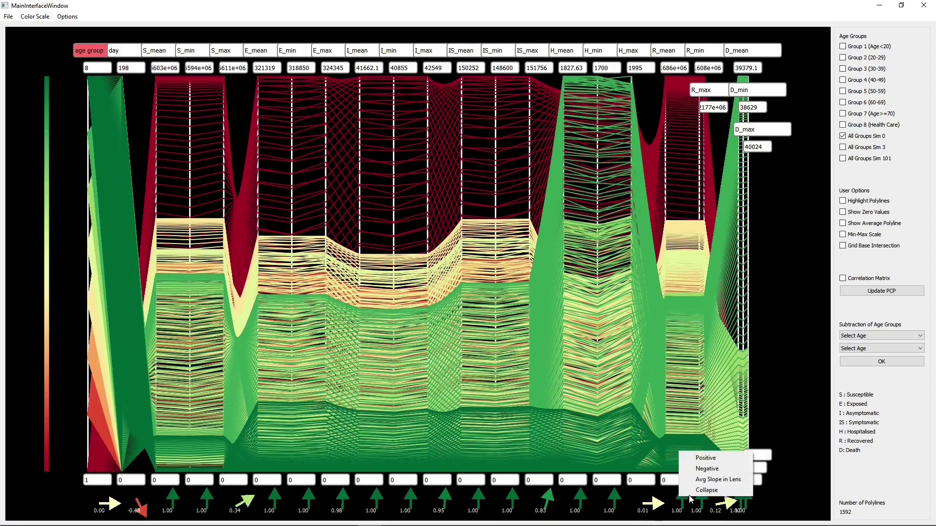
pyautogui.click(694, 492)
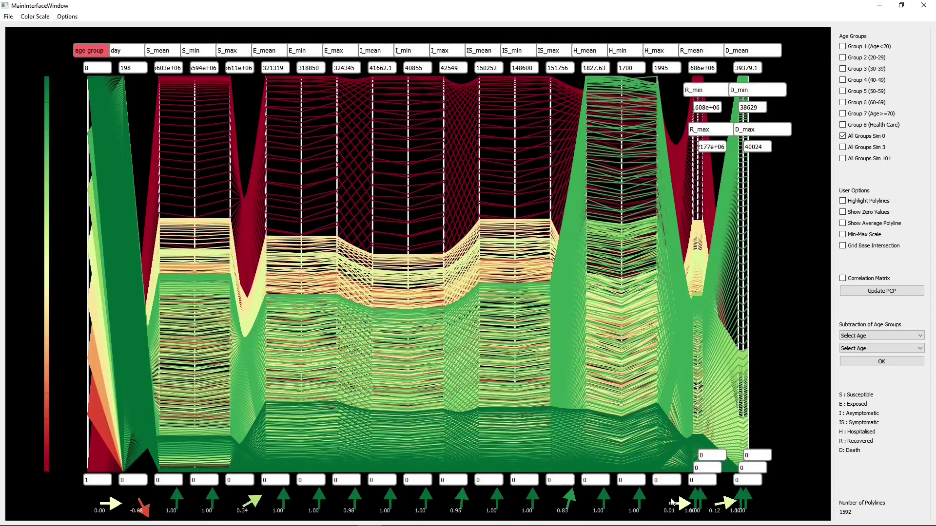
# Collapse the H_max and H_min axes onto the H_mean axis.
pyautogui.rightClick(639, 496)
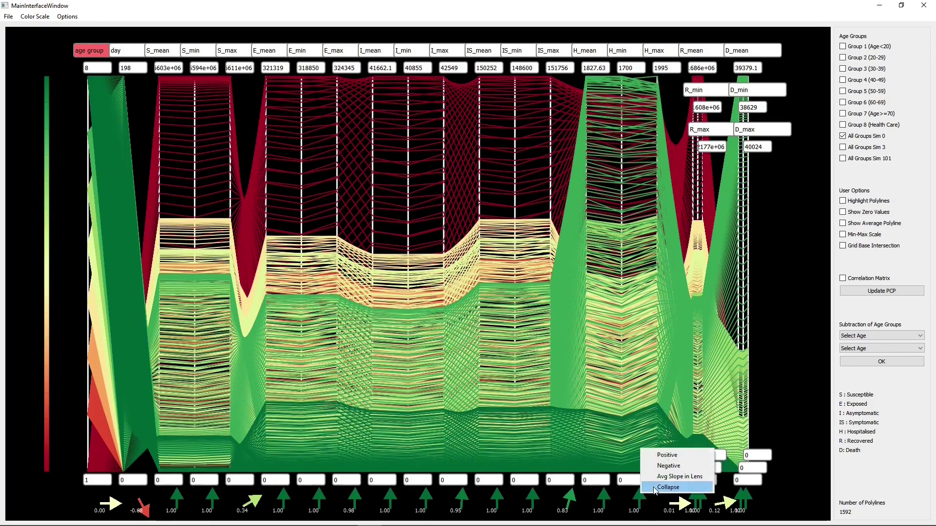
pyautogui.click(655, 491)
pyautogui.rightClick(650, 494)
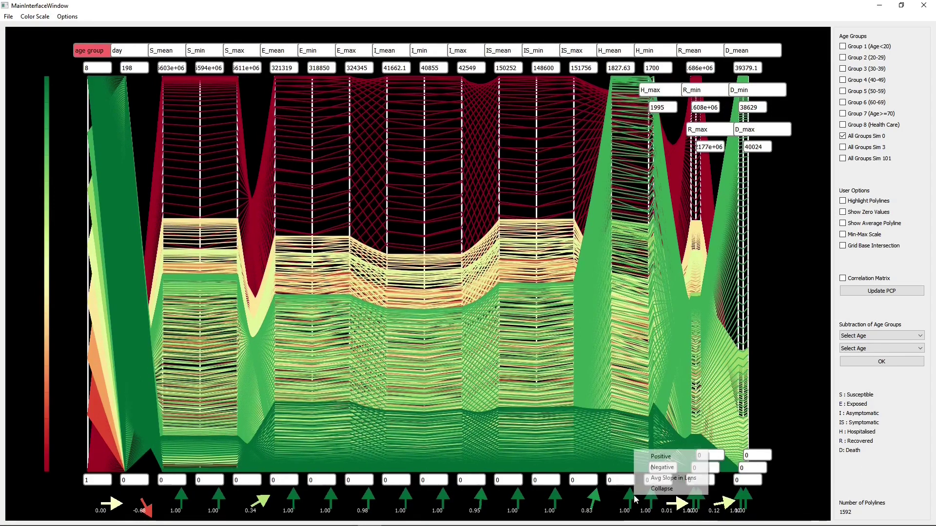
pyautogui.click(653, 490)
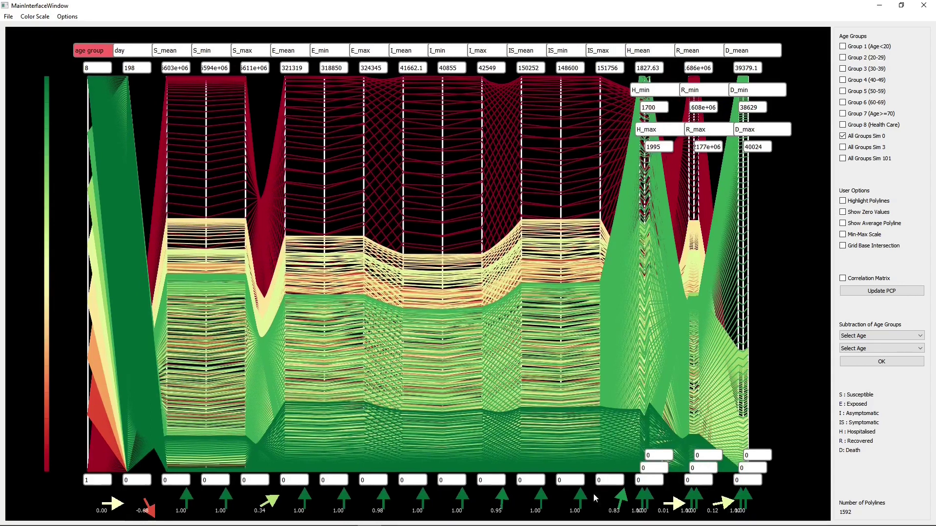
# Collapse the IS_max and IS_min axes onto the IS_mean axis.
pyautogui.rightClick(576, 497)
pyautogui.click(593, 489)
pyautogui.rightClick(570, 500)
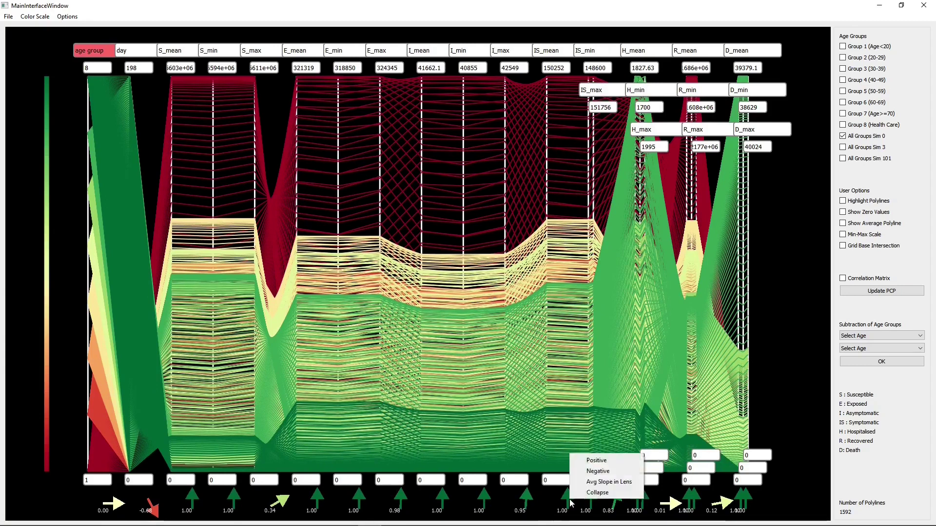
pyautogui.click(579, 493)
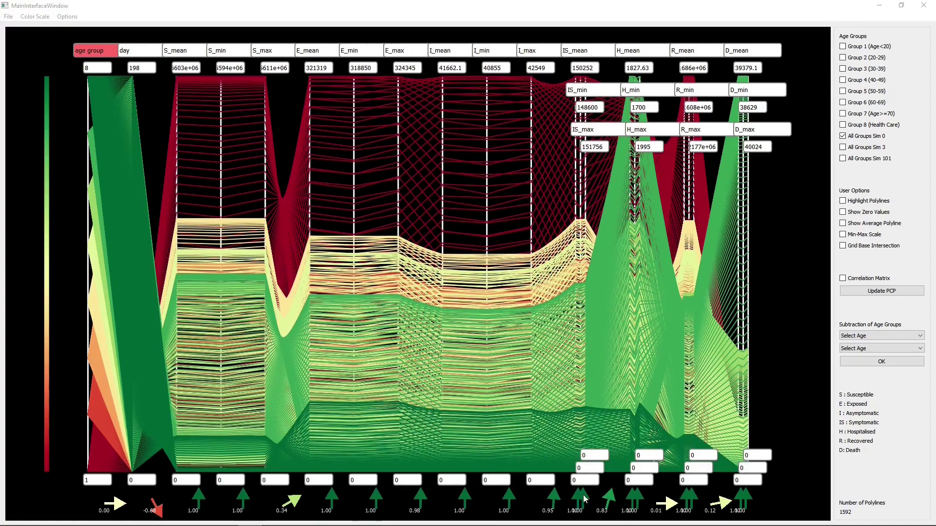
# Collapse the I_min and I_max axes onto the I_mean axis.
pyautogui.rightClick(464, 501)
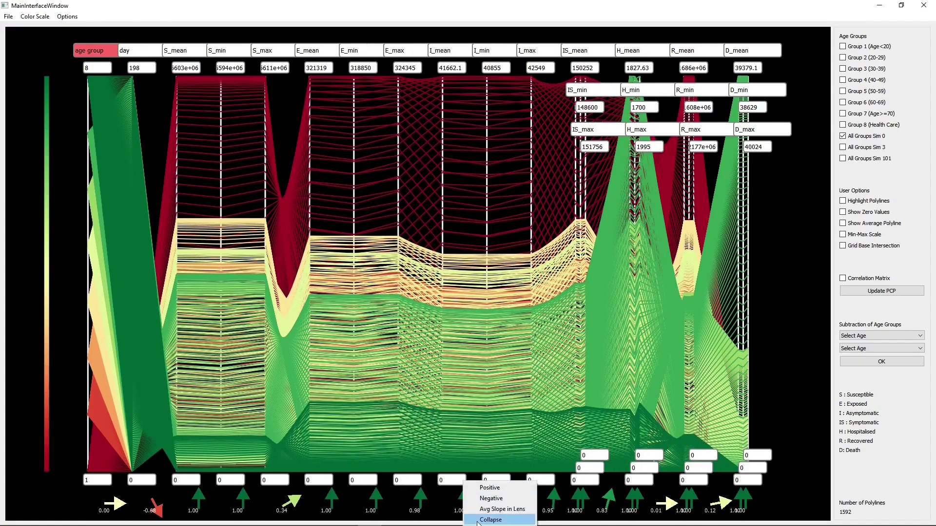
pyautogui.click(478, 519)
pyautogui.rightClick(492, 501)
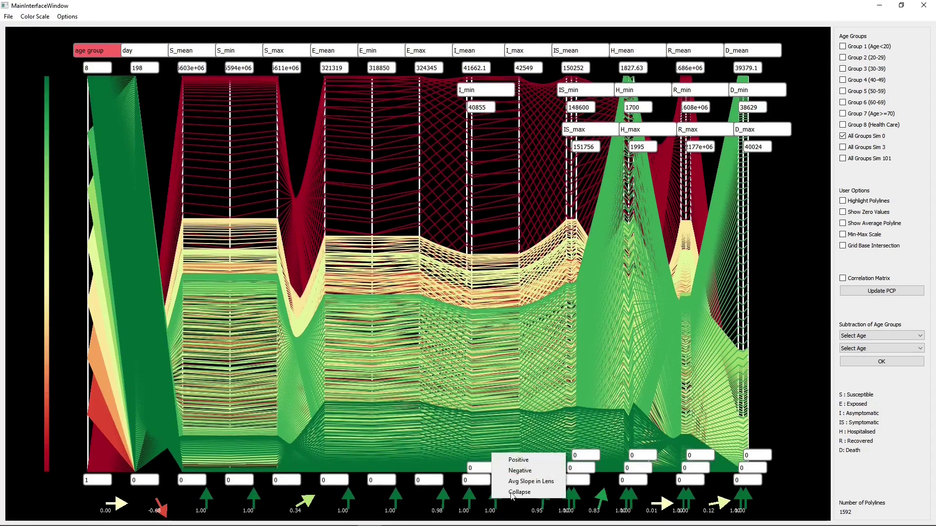
pyautogui.click(512, 492)
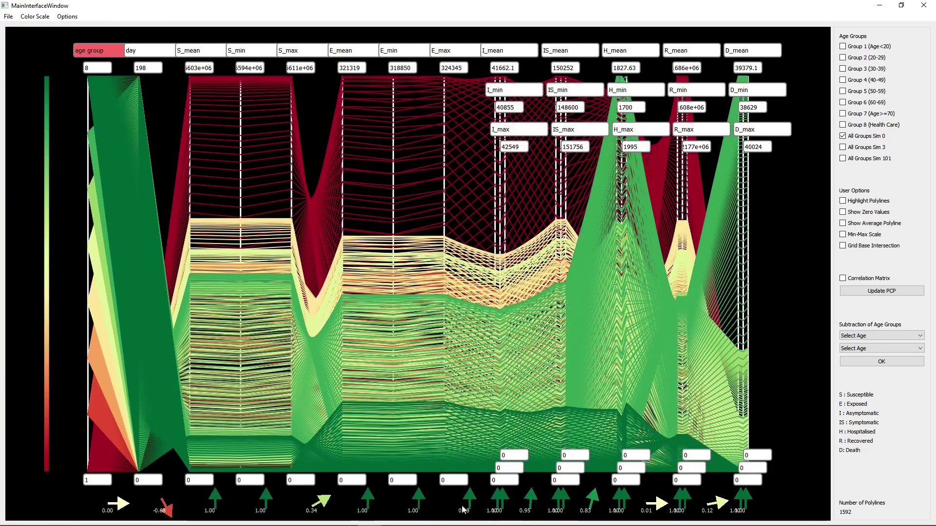
# Collapse the E_min and E_max axes onto the E_mean axis.
pyautogui.rightClick(368, 493)
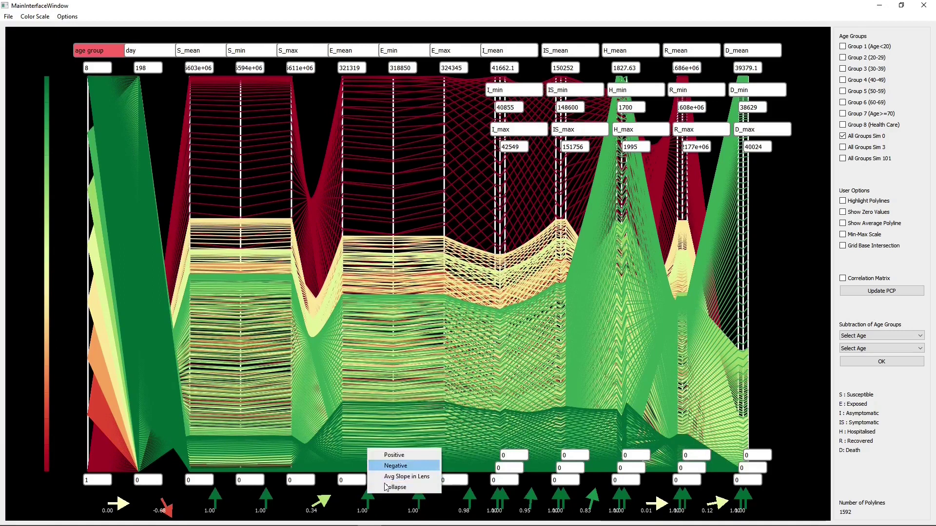
pyautogui.click(388, 488)
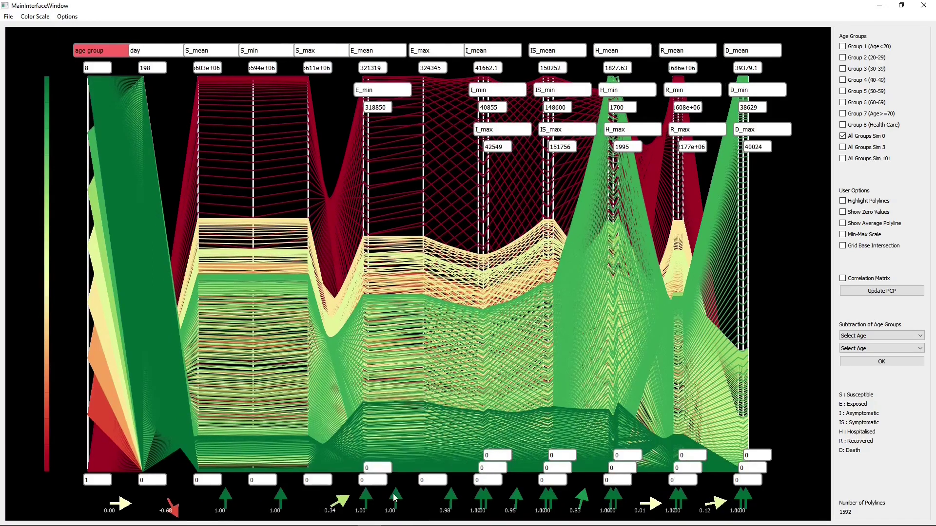
pyautogui.rightClick(394, 497)
pyautogui.click(414, 490)
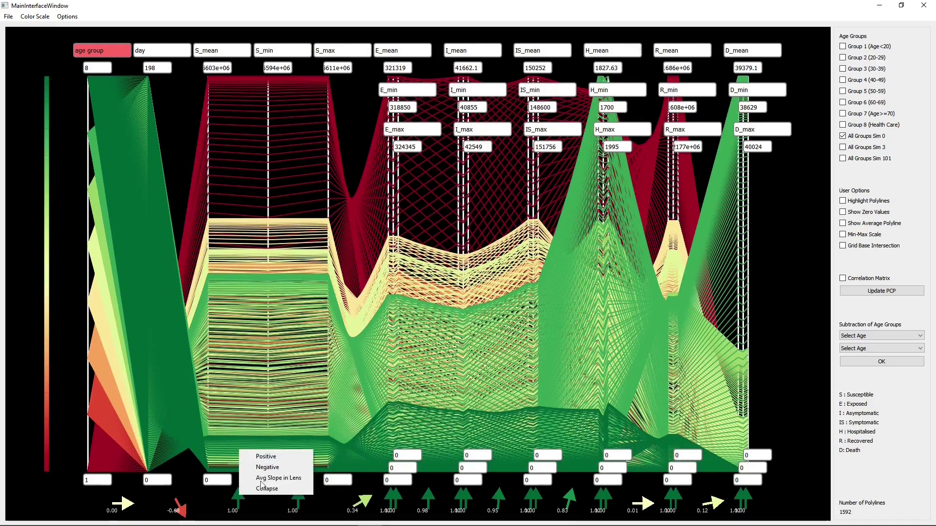
# Collapse the S_min and S_max axes onto the S_mean axis.
pyautogui.click(263, 488)
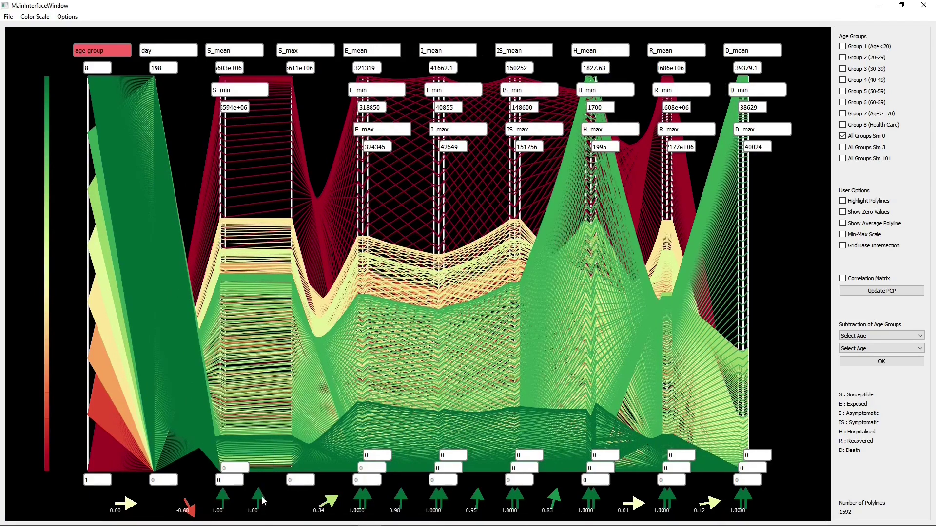
pyautogui.rightClick(264, 501)
pyautogui.click(279, 490)
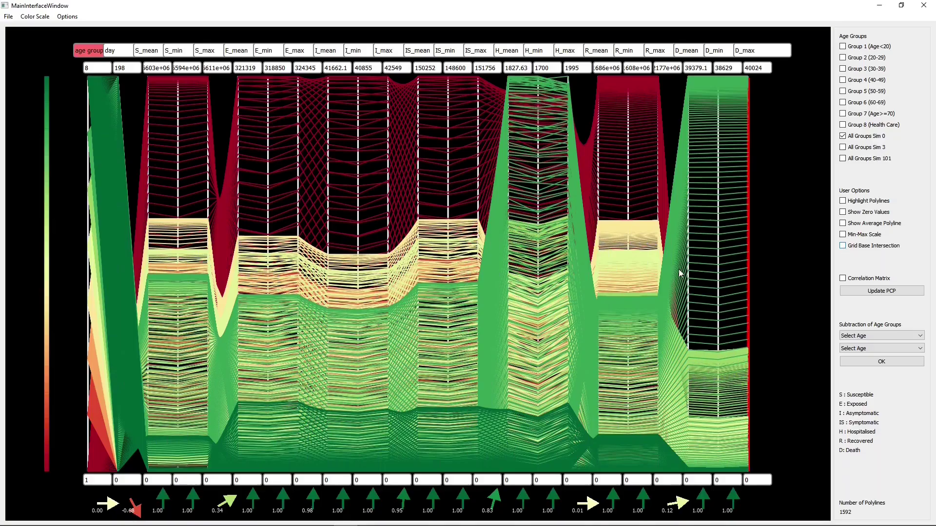
# Filter polylines by slope: positive between R_max and D_mean, negative between H_max and R_mean, and positive between IS_max and H_mean.
pyautogui.rightClick(682, 276)
pyautogui.click(684, 276)
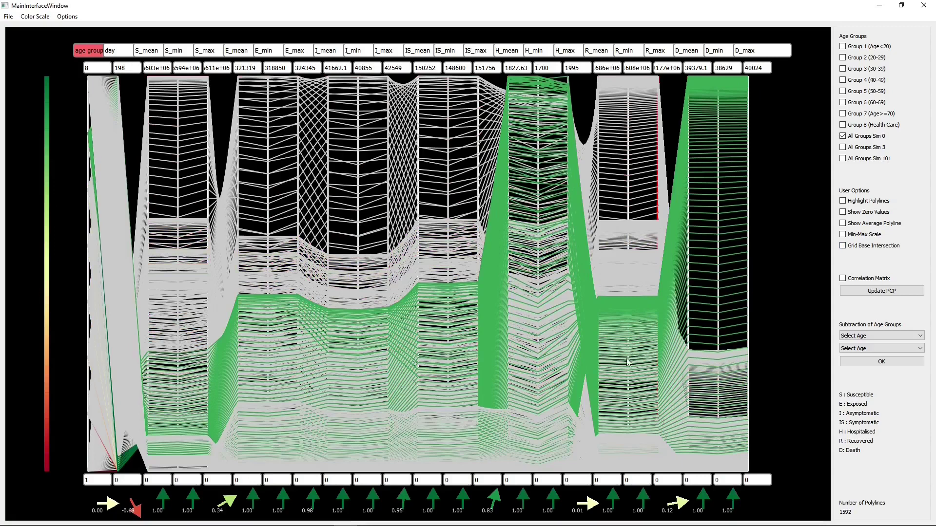
pyautogui.rightClick(585, 345)
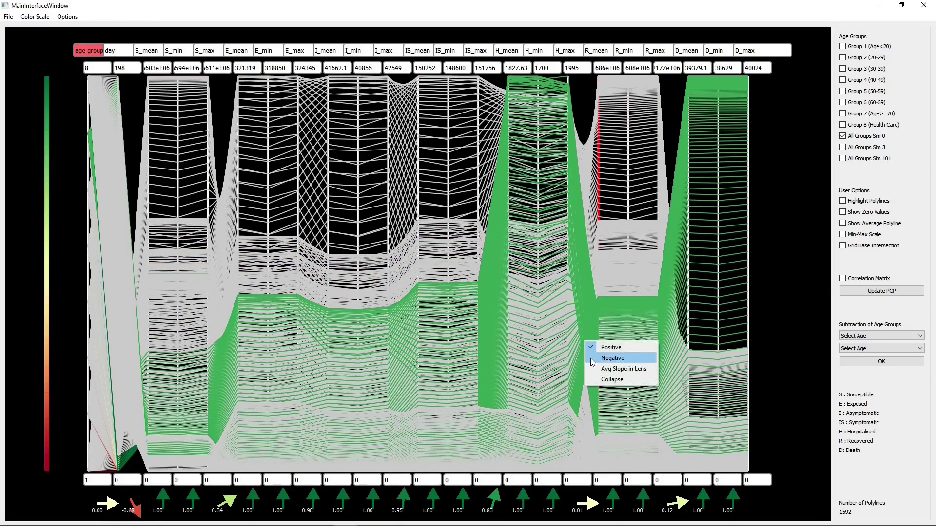
pyautogui.click(591, 361)
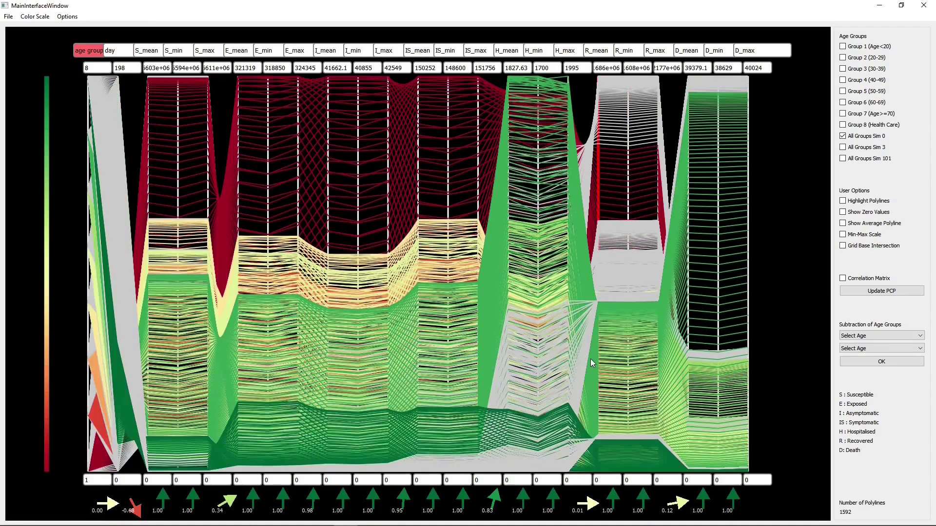
pyautogui.rightClick(489, 286)
pyautogui.click(496, 291)
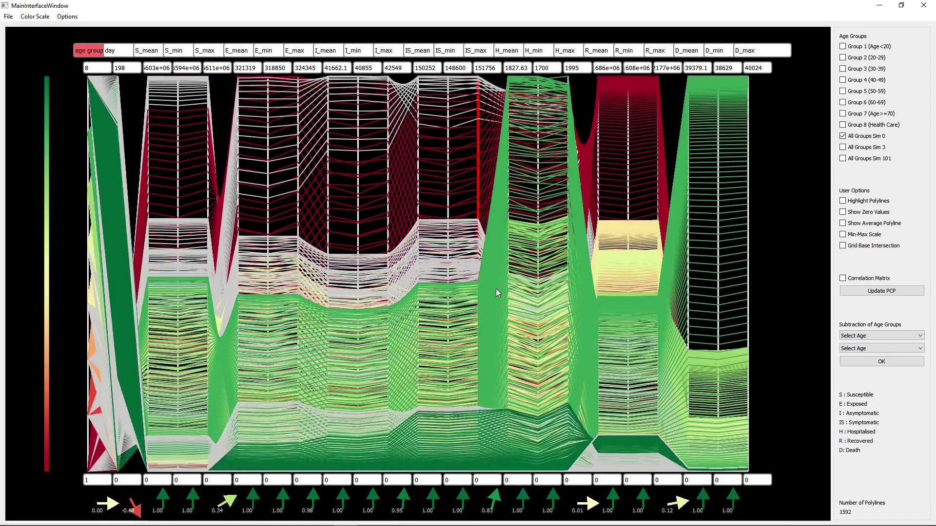
# Enable Highlight Polylines and inspect the values of individual polylines around the IS and H axes.
pyautogui.click(842, 201)
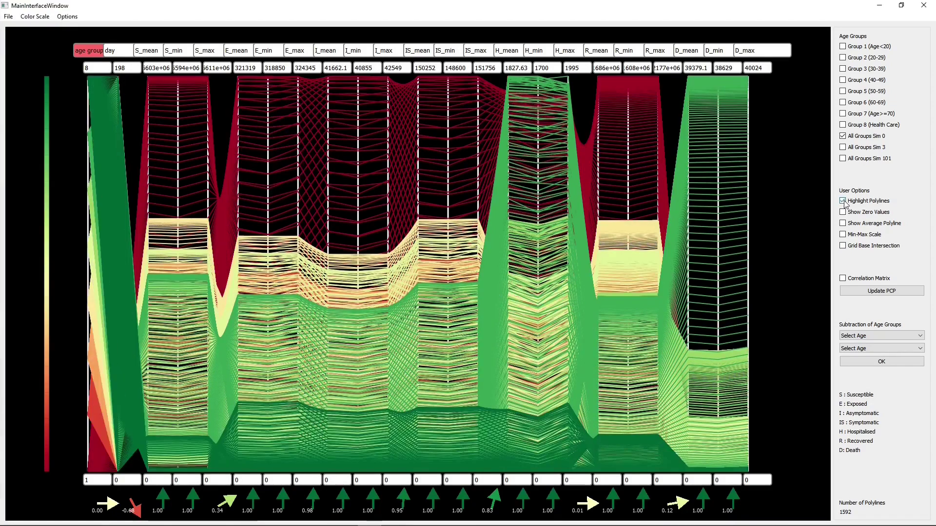
pyautogui.moveTo(557, 188)
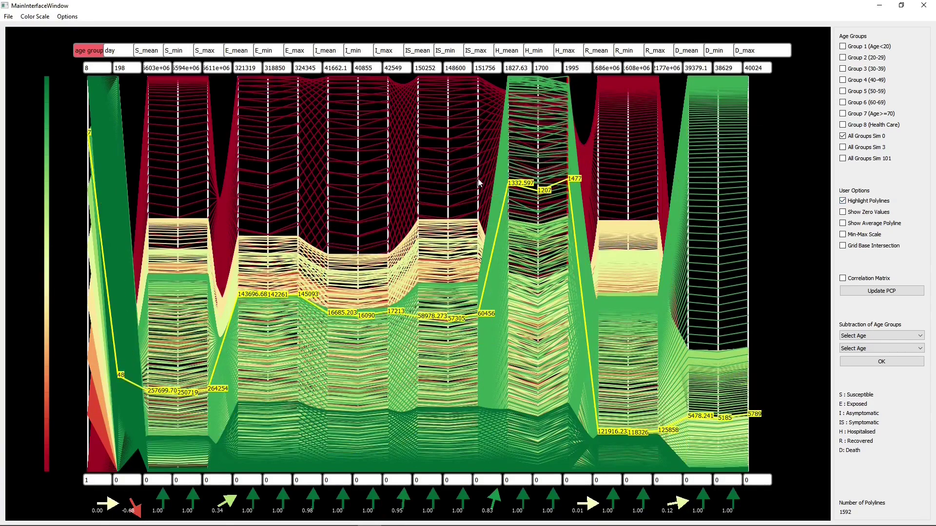
pyautogui.click(458, 178)
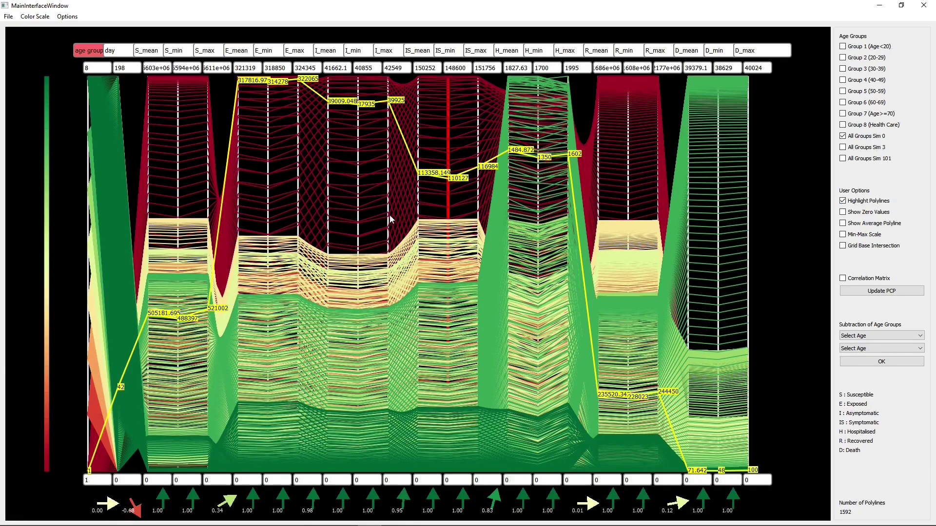
pyautogui.moveTo(392, 225)
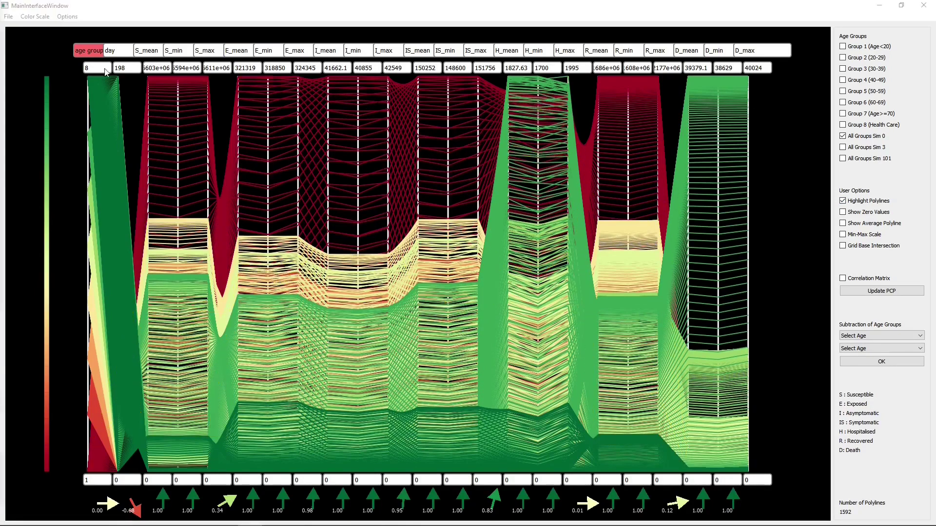
# Switch the plot's color scale to Red-Green-Blue.
pyautogui.click(47, 19)
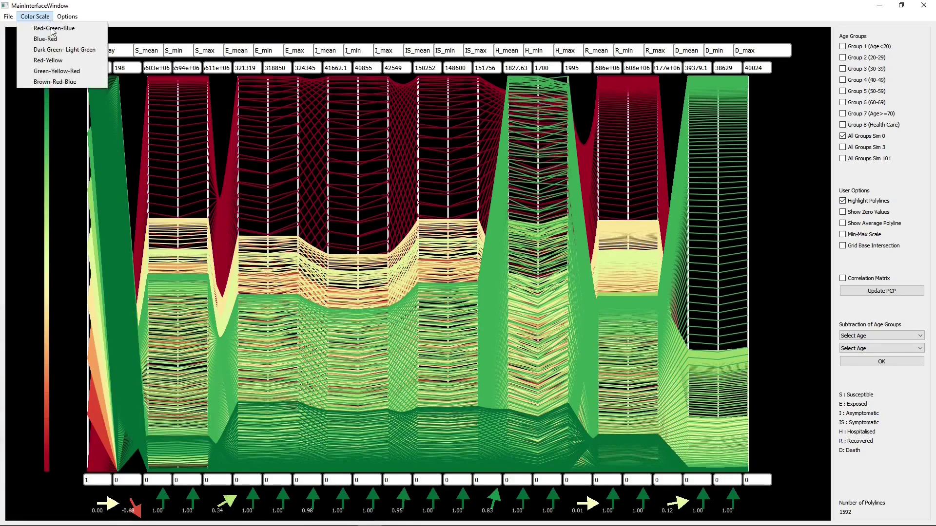
pyautogui.click(53, 29)
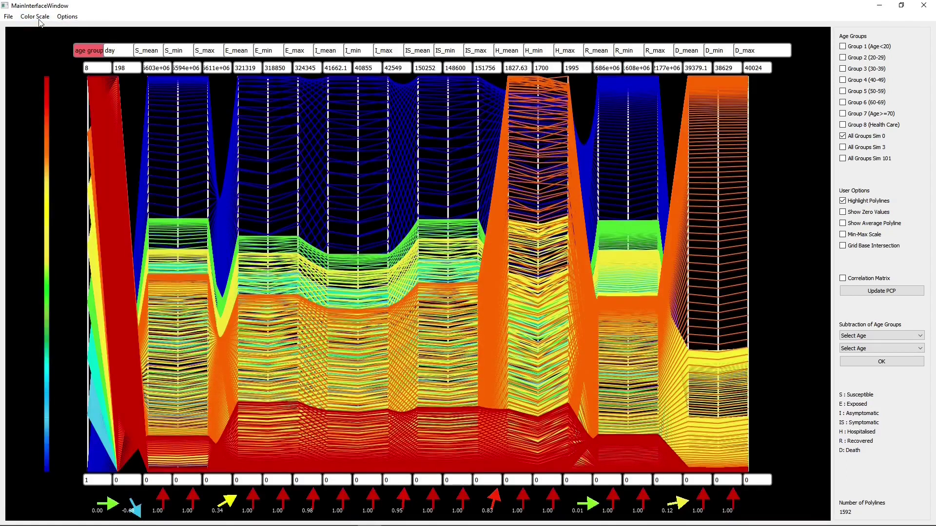
# Try the Red-Yellow color scale on the plot, and replace it with the Brown-Red-Blue scale.
pyautogui.click(39, 17)
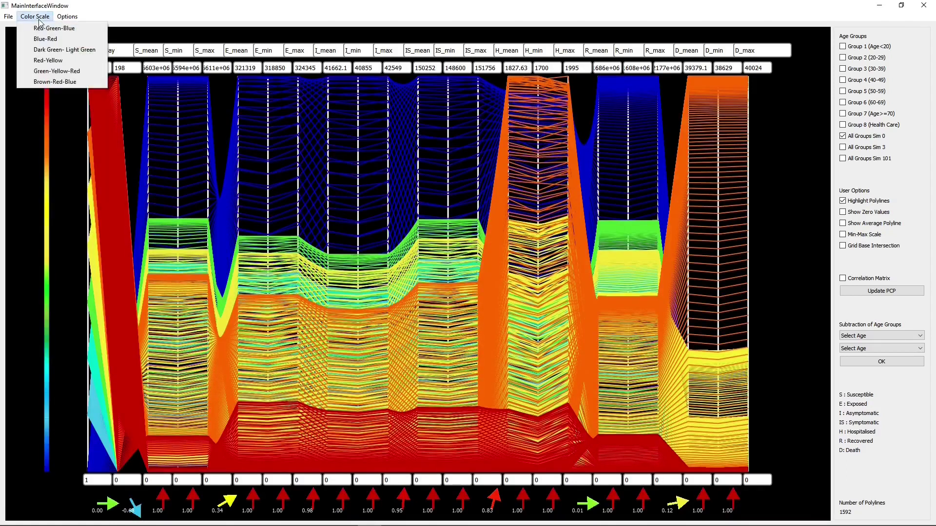
pyautogui.click(48, 59)
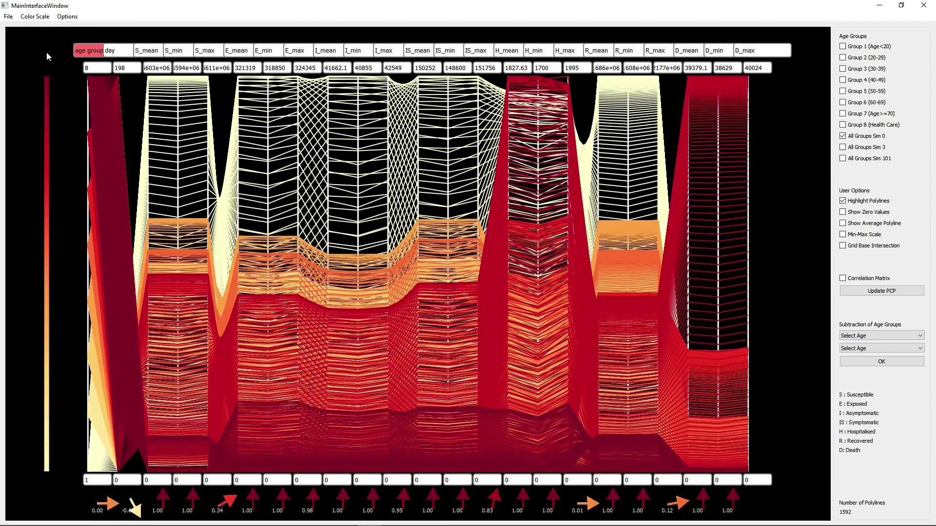
pyautogui.click(35, 18)
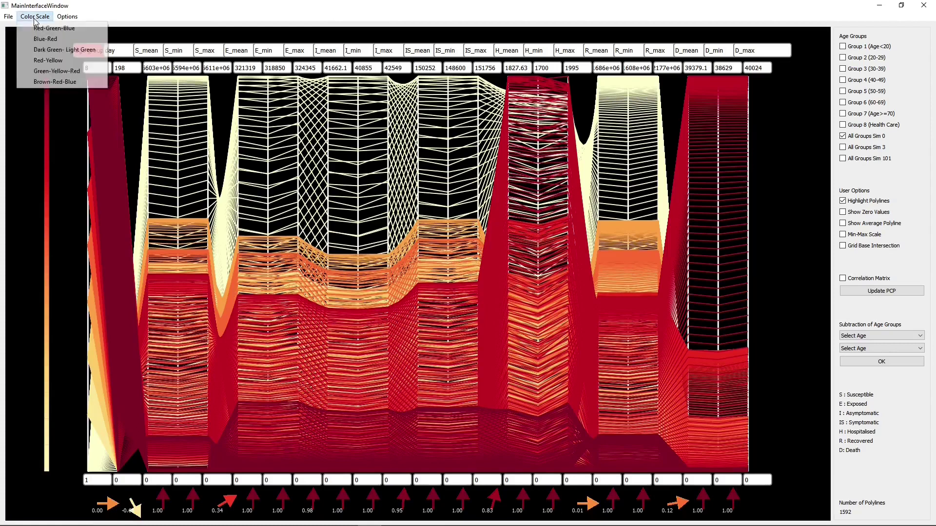
pyautogui.click(57, 83)
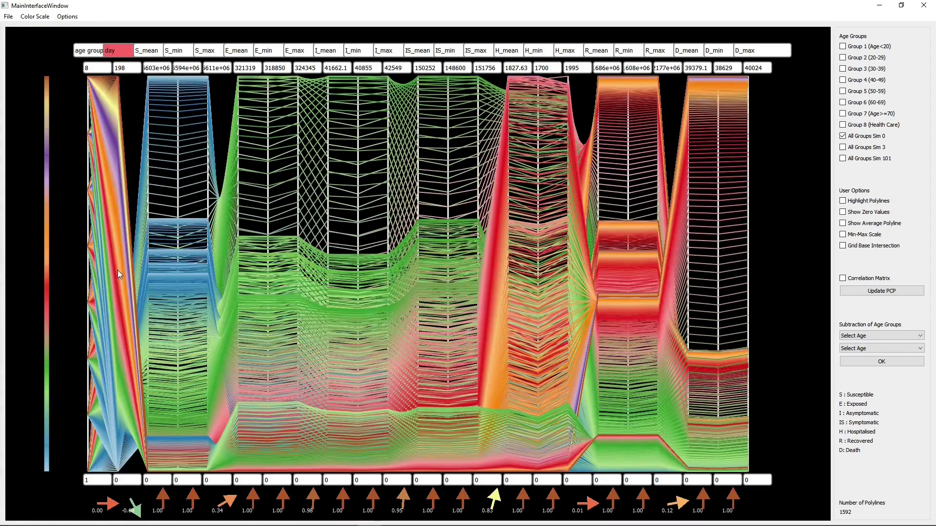
# Recolor the polylines by the S_mean axis, the E_mean axis, and finally the IS_max axis.
pyautogui.click(150, 242)
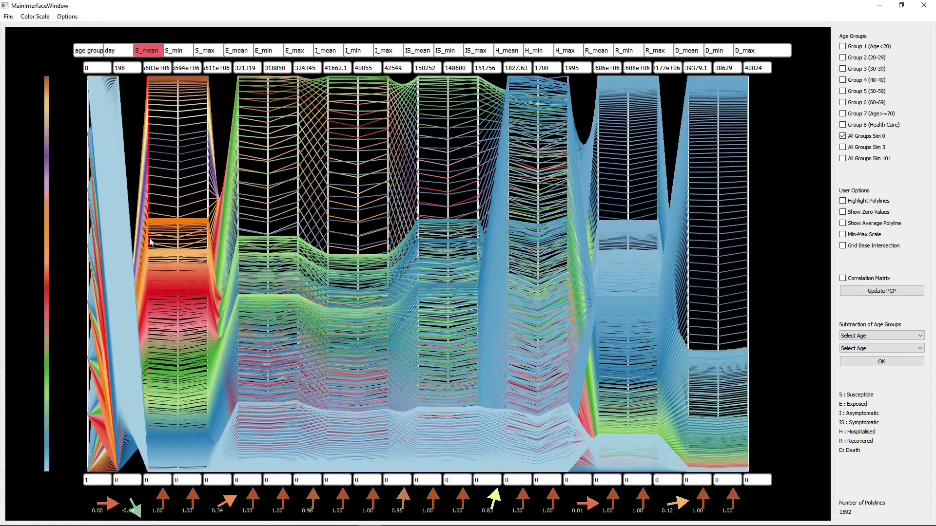
pyautogui.click(239, 126)
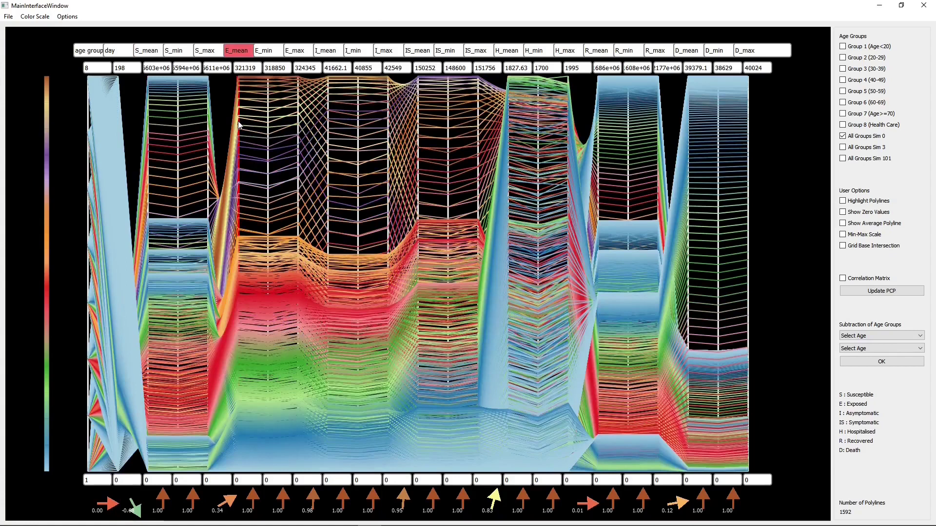
pyautogui.click(478, 141)
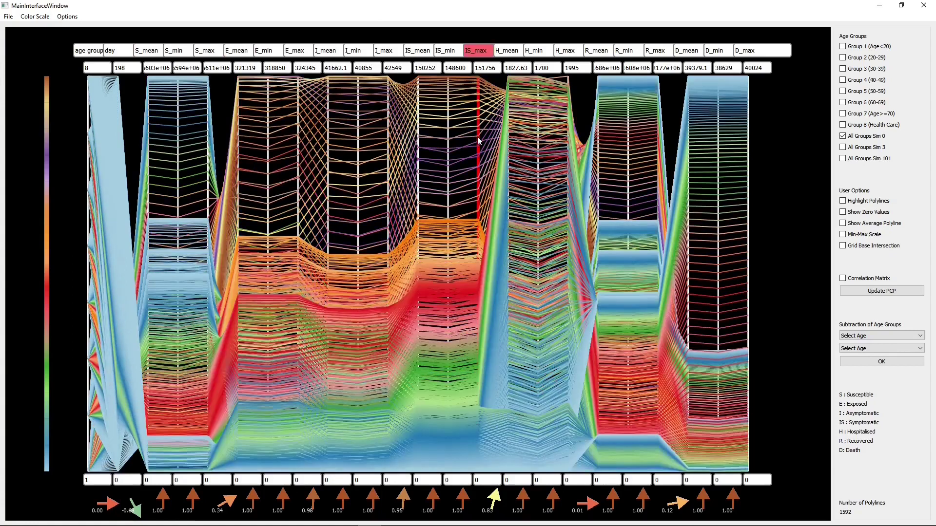